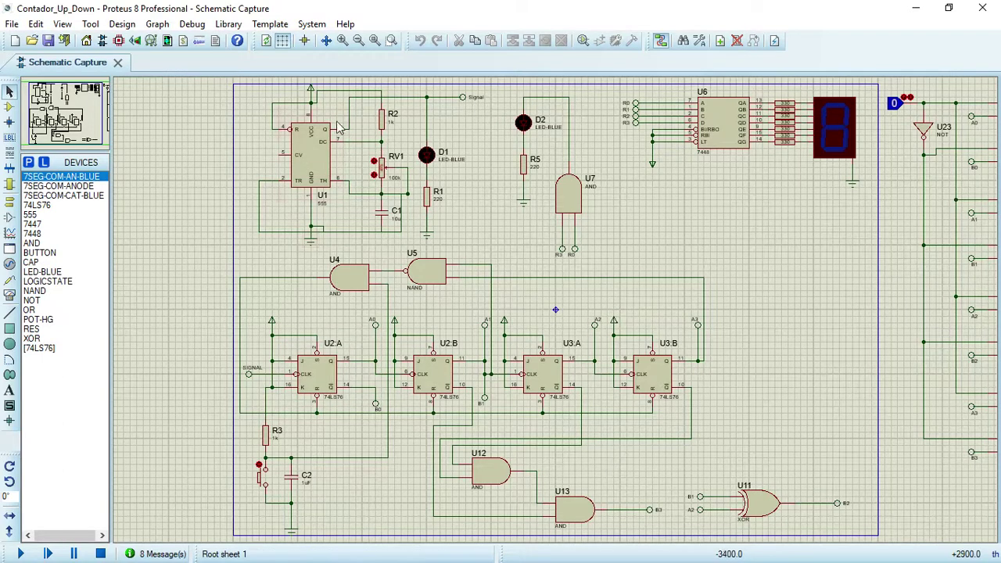
# Step: Simulate the 555 clock circuit, adjust potentiometer RV1 to 66%, and stop the simulation
pyautogui.scroll(1, 557, 315)
pyautogui.scroll(-1, 558, 315)
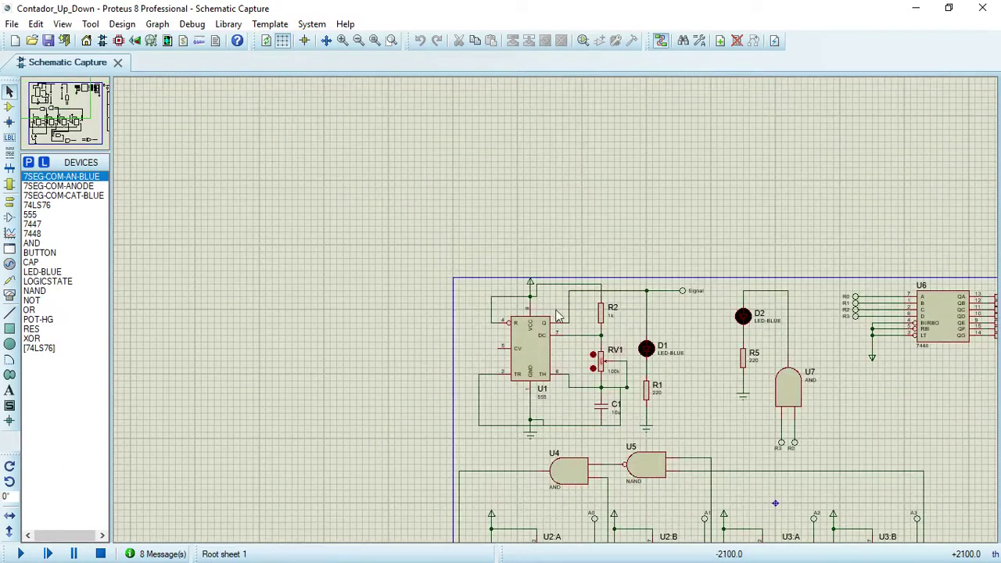
pyautogui.scroll(1, 557, 315)
pyautogui.scroll(1, 557, 315)
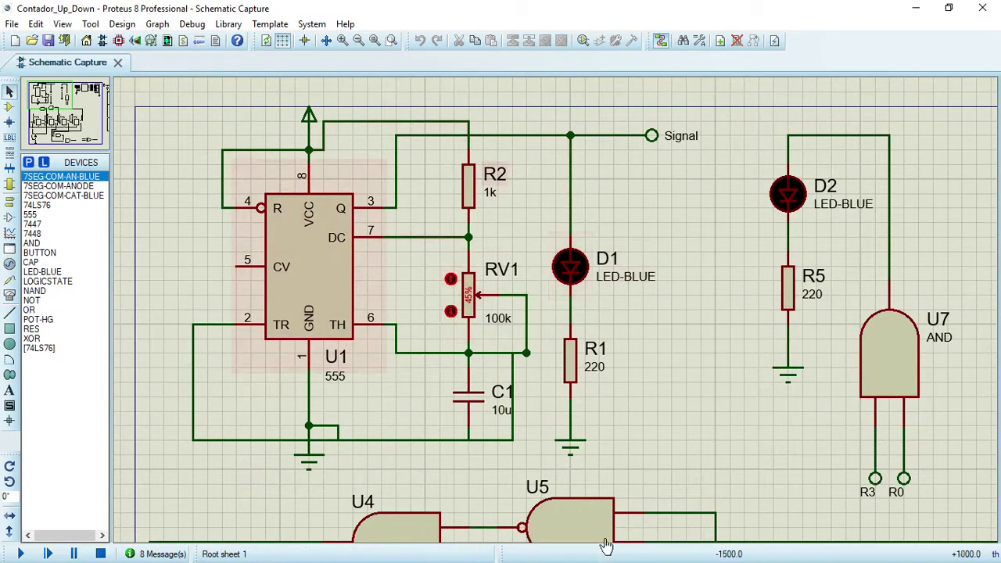
pyautogui.click(18, 553)
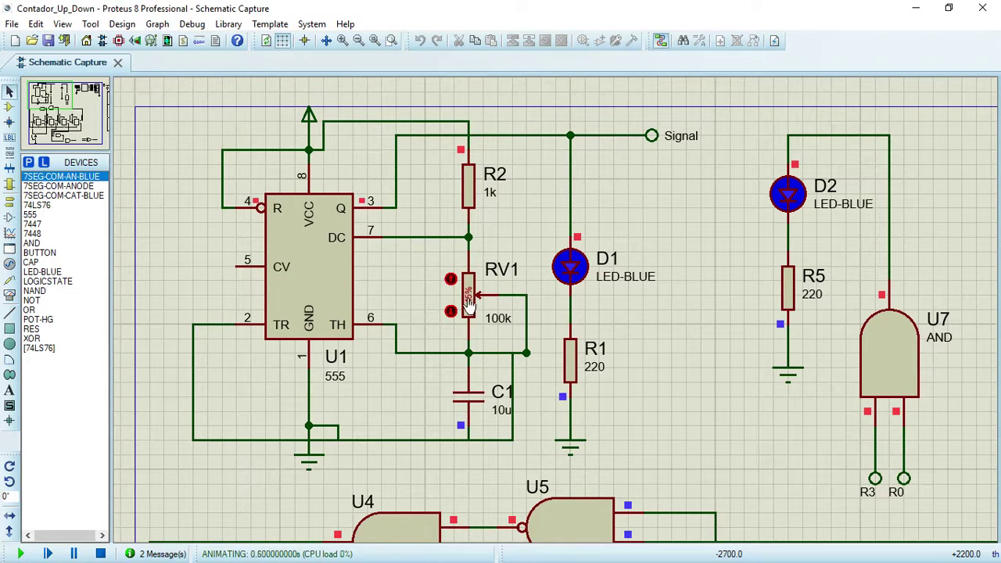
pyautogui.moveTo(468, 299); pyautogui.dragTo(468, 288)
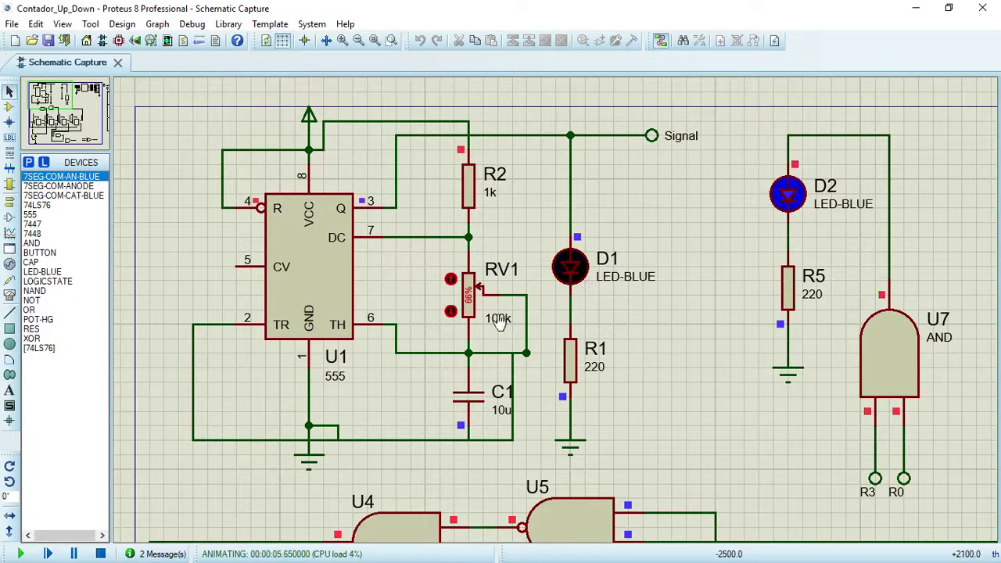
pyautogui.click(100, 553)
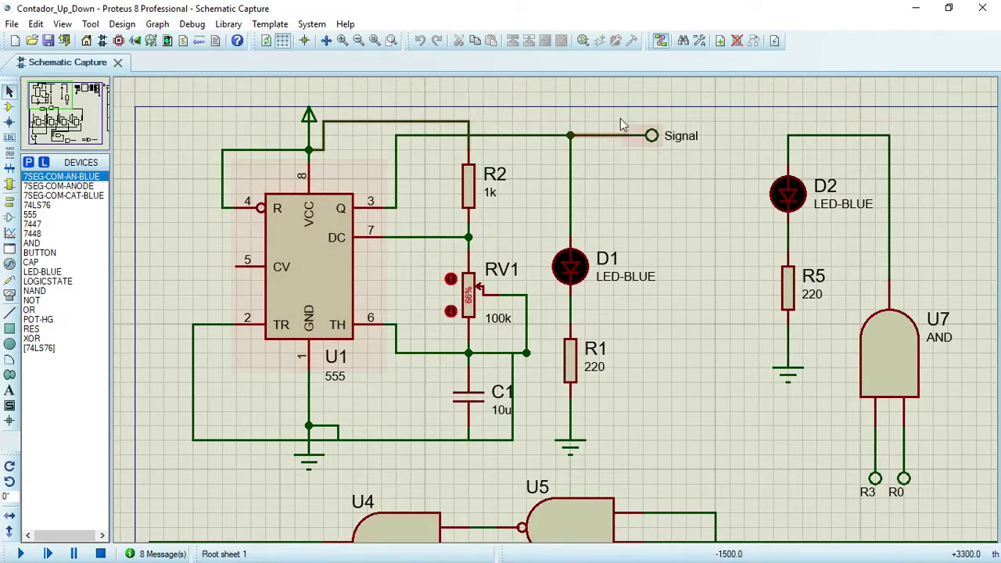
# Step: Start the simulation and examine the four 74LS76 flip-flop counter stages, U2:A through U3:B
pyautogui.scroll(-2, 614, 241)
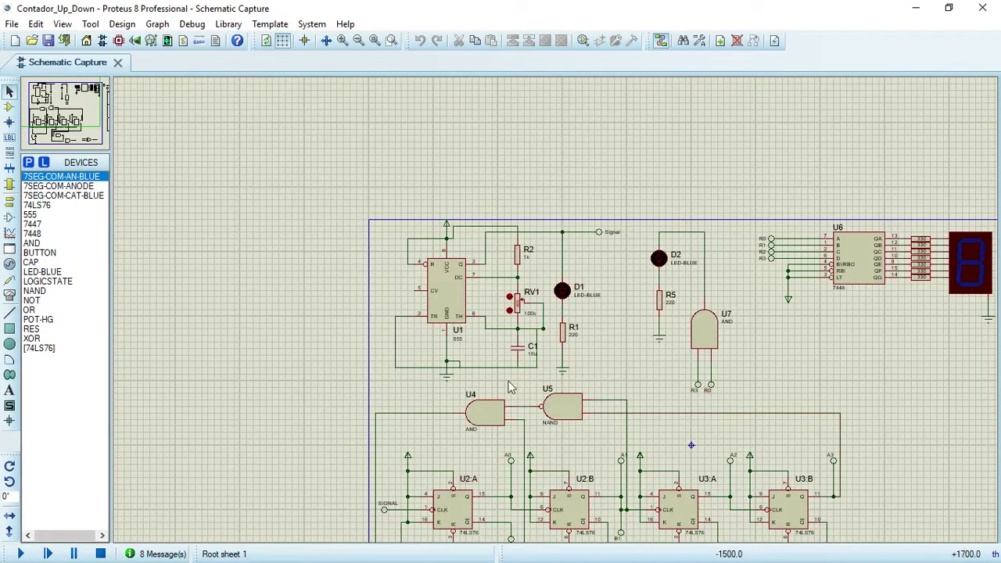
pyautogui.scroll(-1, 552, 437)
pyautogui.scroll(3, 558, 316)
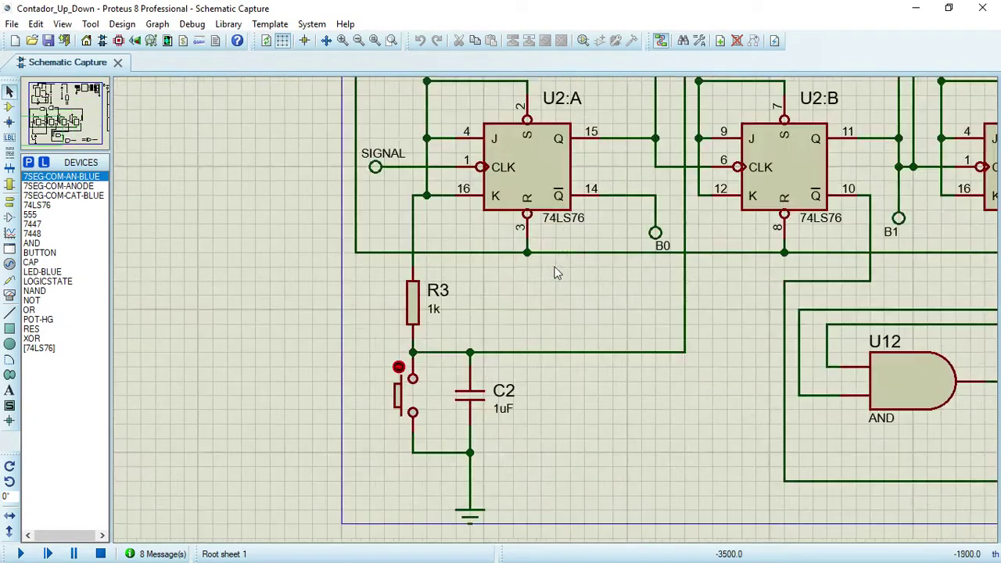
pyautogui.scroll(-1, 555, 278)
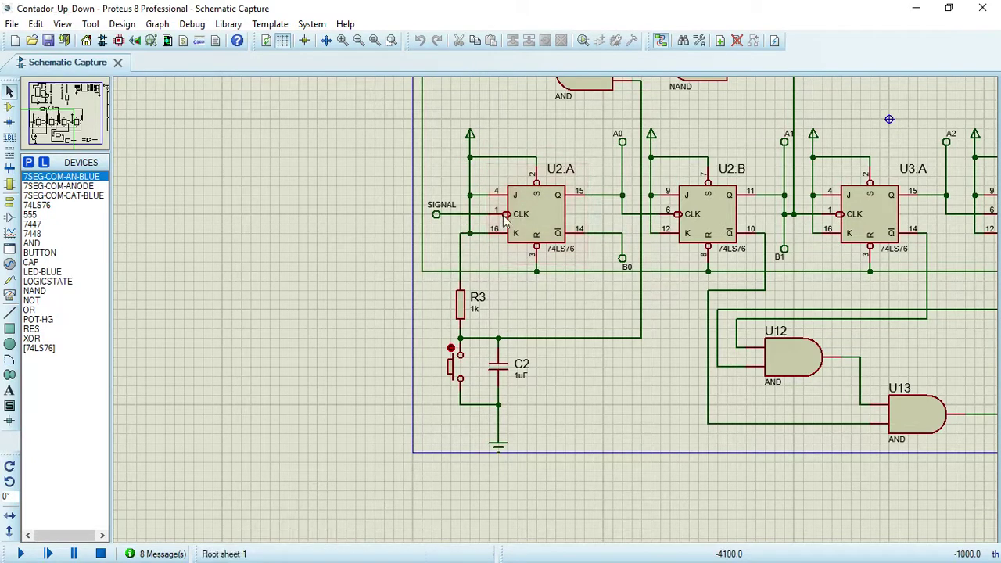
pyautogui.click(620, 195)
pyautogui.scroll(-2, 637, 238)
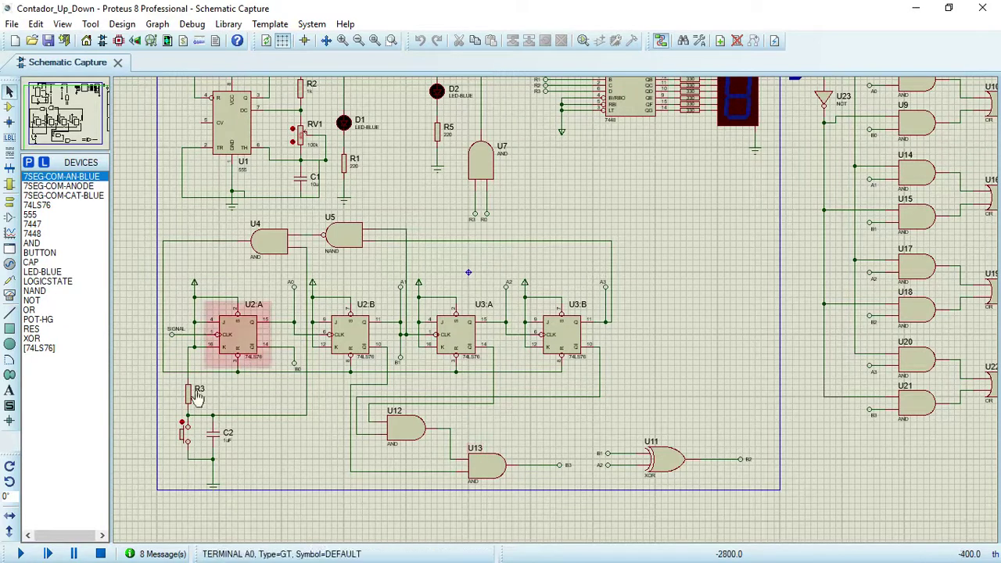
pyautogui.scroll(1, 168, 358)
pyautogui.scroll(1, 526, 289)
pyautogui.scroll(-1, 526, 288)
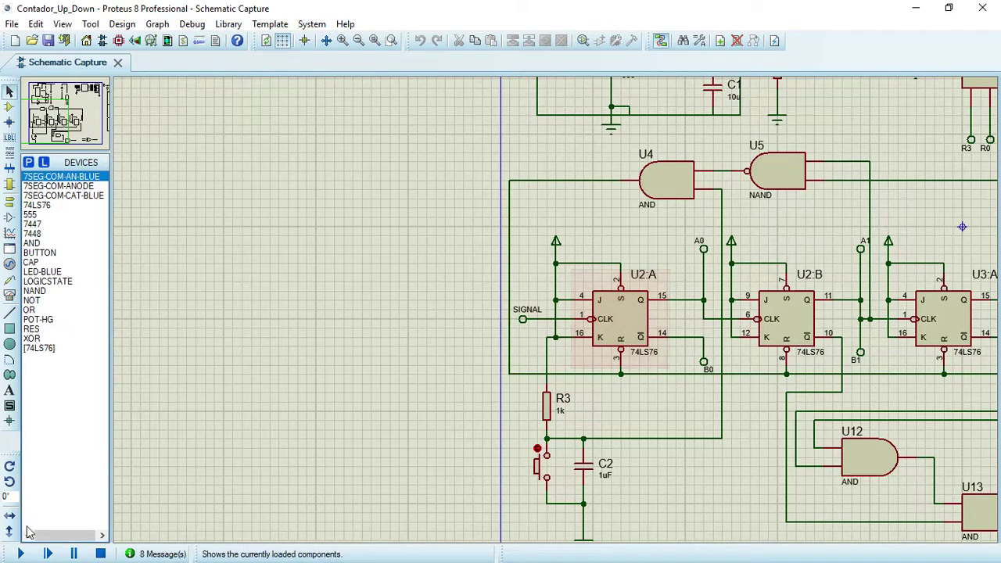
pyautogui.click(21, 554)
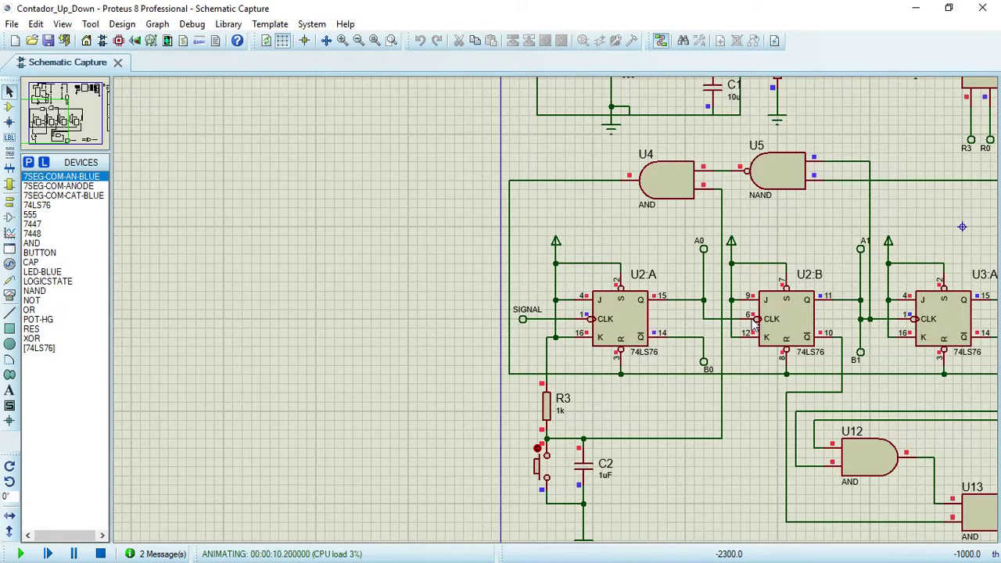
pyautogui.scroll(-1, 782, 325)
pyautogui.scroll(1, 559, 324)
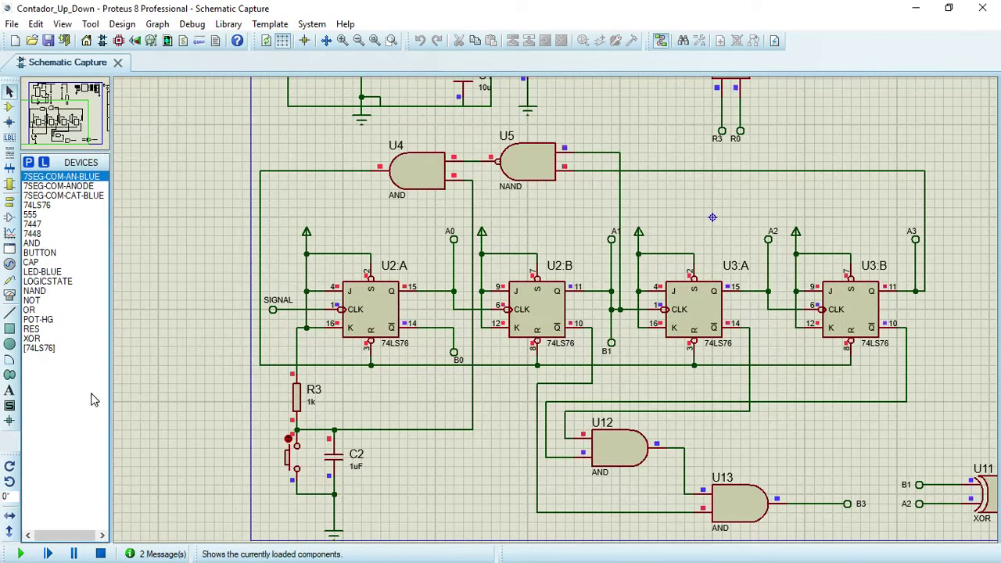
# Step: Launch the Pointofix annotation tool and start its drawing mode over the running schematic
pyautogui.press('super')
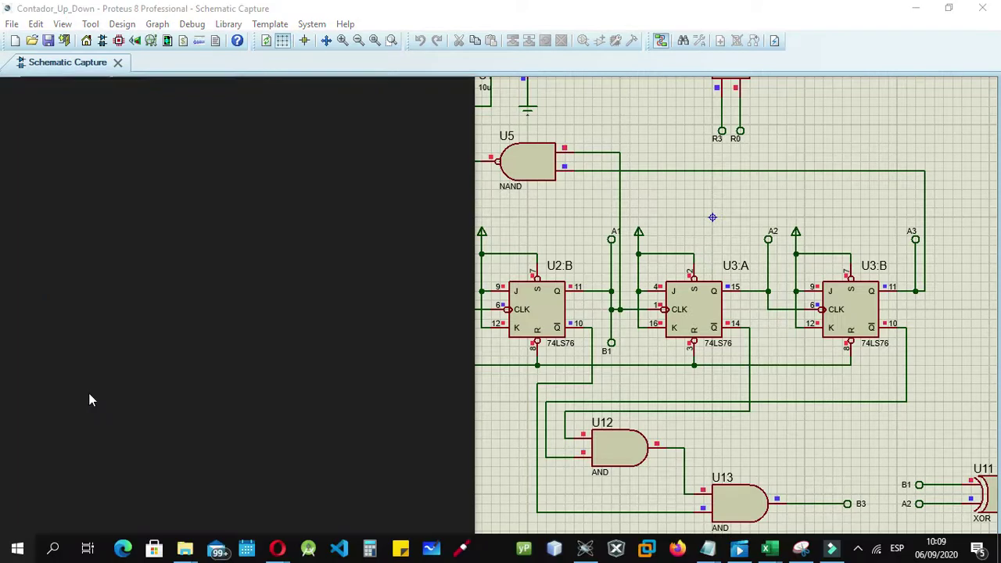
pyautogui.write('point')
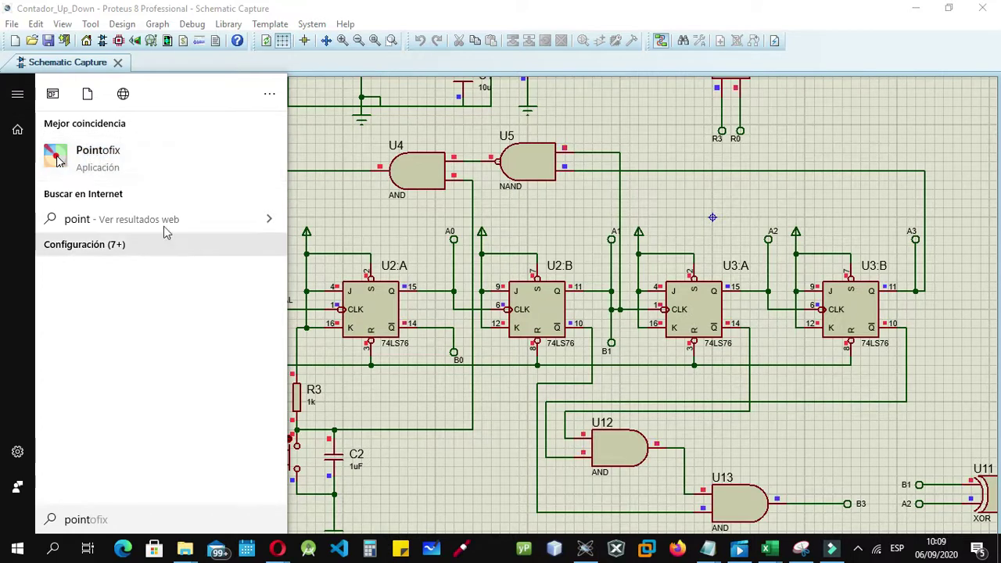
pyautogui.click(181, 171)
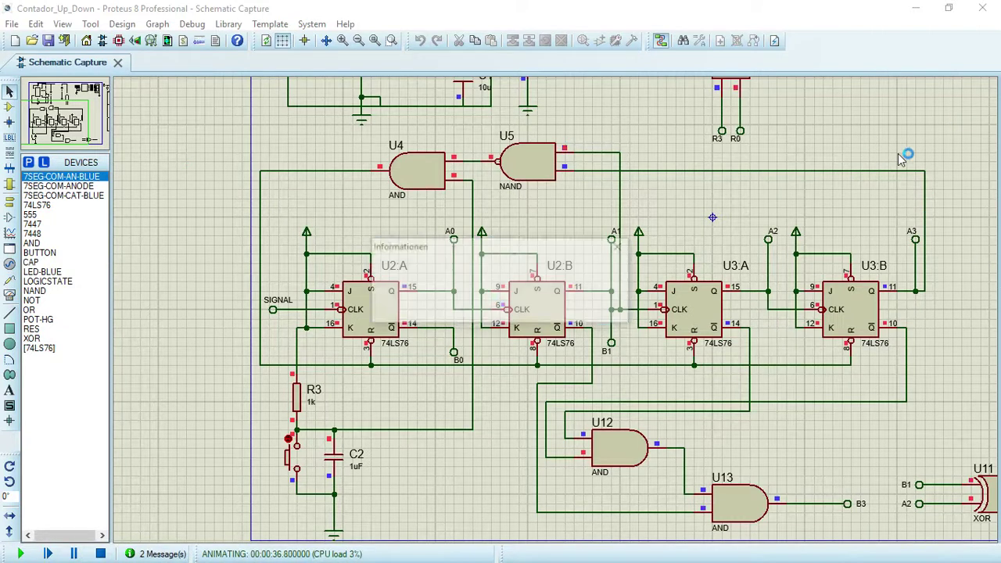
pyautogui.click(590, 311)
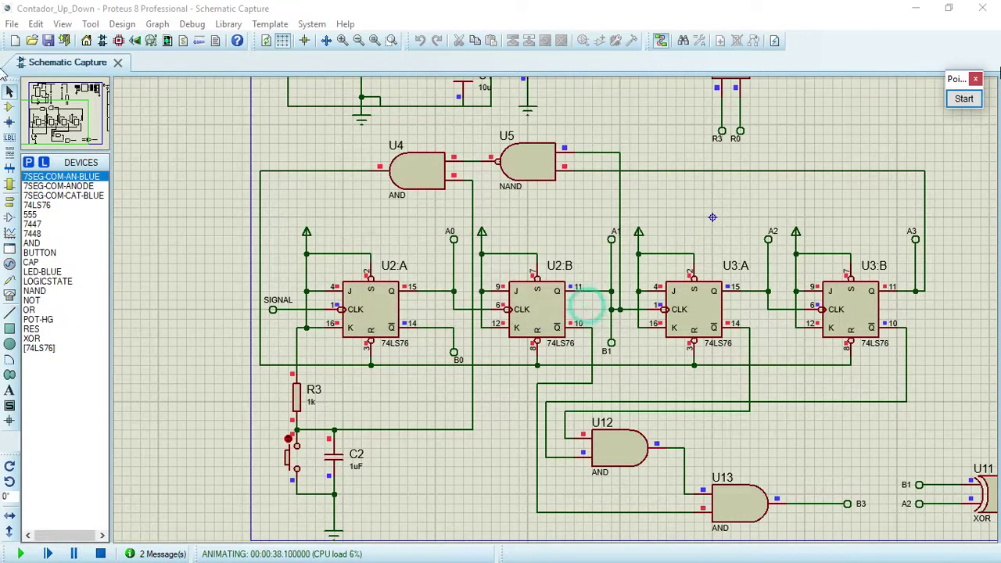
pyautogui.click(973, 98)
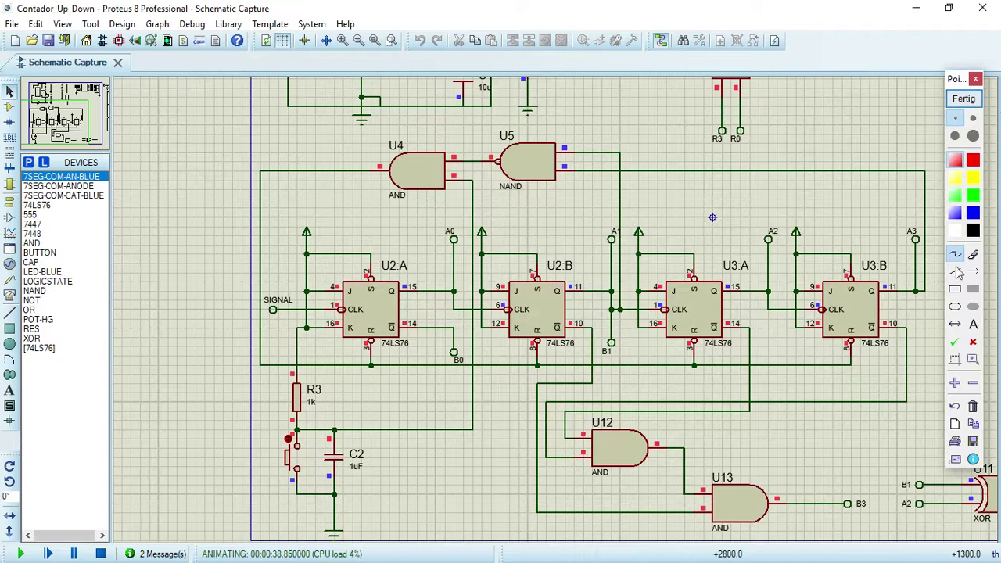
# Step: Write the text annotations 0000, 0001 and 0010 one below another in the blank area beside flip-flop U2:A
pyautogui.click(974, 327)
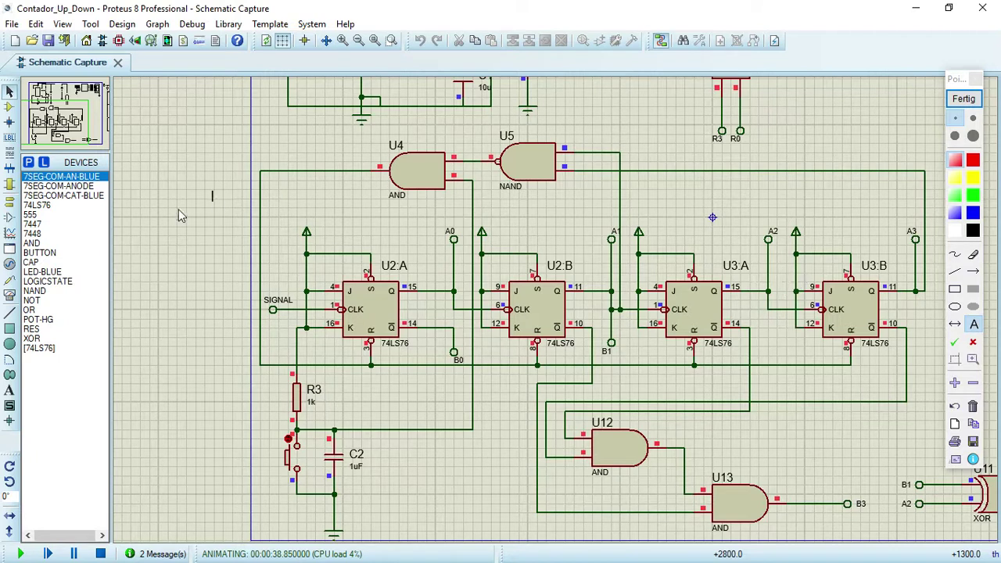
pyautogui.click(149, 218)
pyautogui.write('0000')
pyautogui.press('Return')
pyautogui.write('0001')
pyautogui.click(151, 232)
pyautogui.press('Return')
pyautogui.click(154, 249)
pyautogui.click(153, 258)
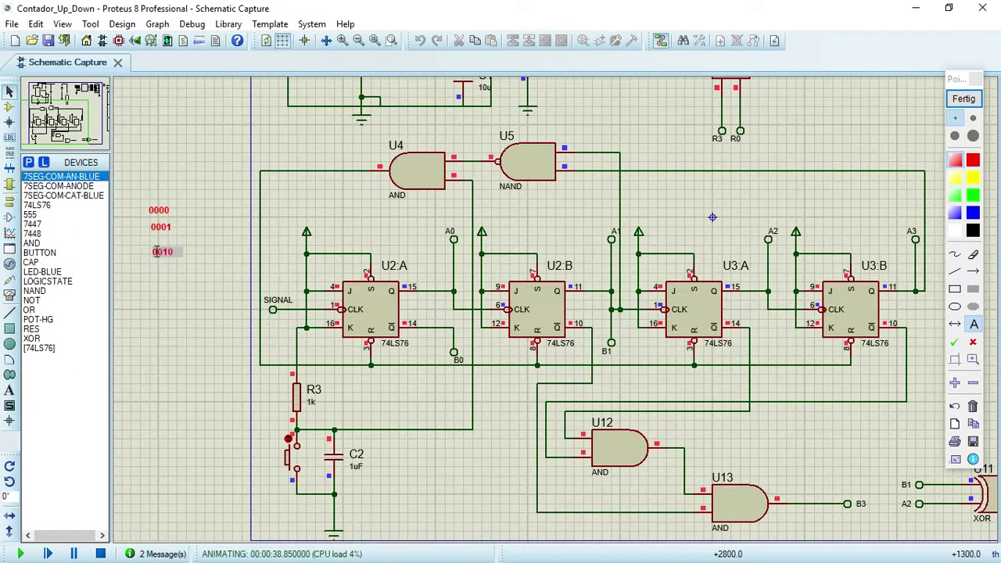
# Step: Continue the annotation column with 0011 and, after a gap, 1001 as the final count value
pyautogui.scroll(1, 169, 252)
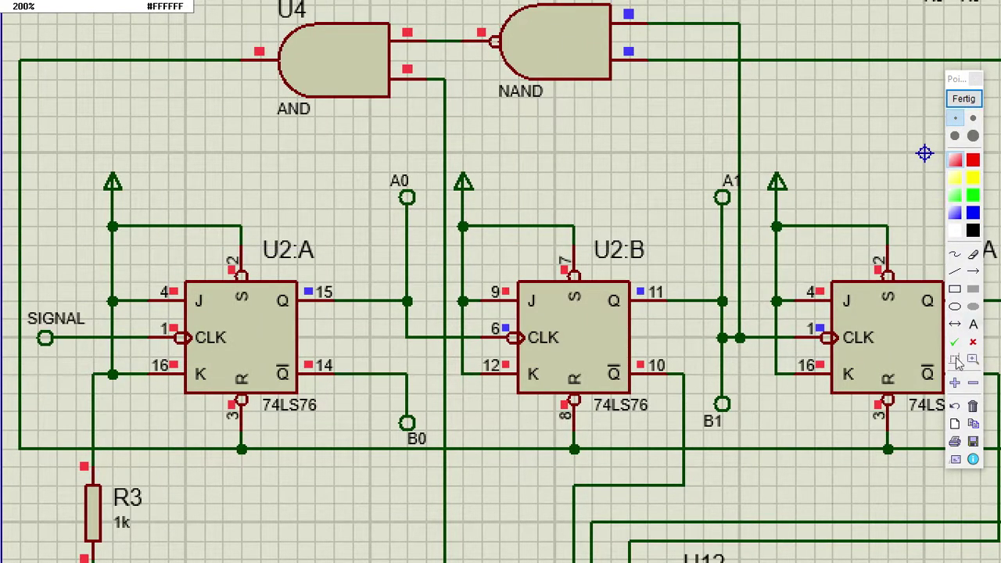
pyautogui.click(973, 382)
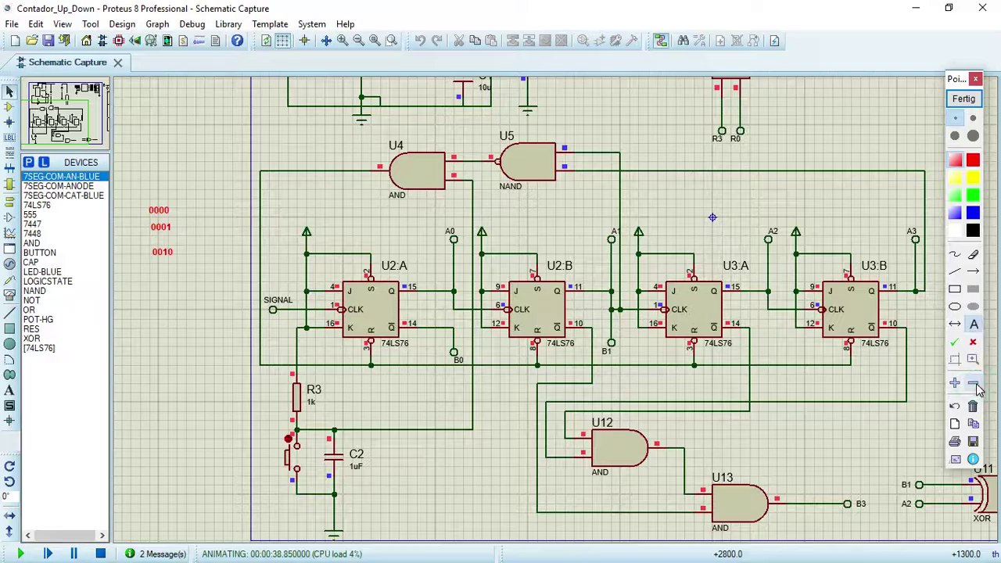
pyautogui.click(156, 266)
pyautogui.write('0011')
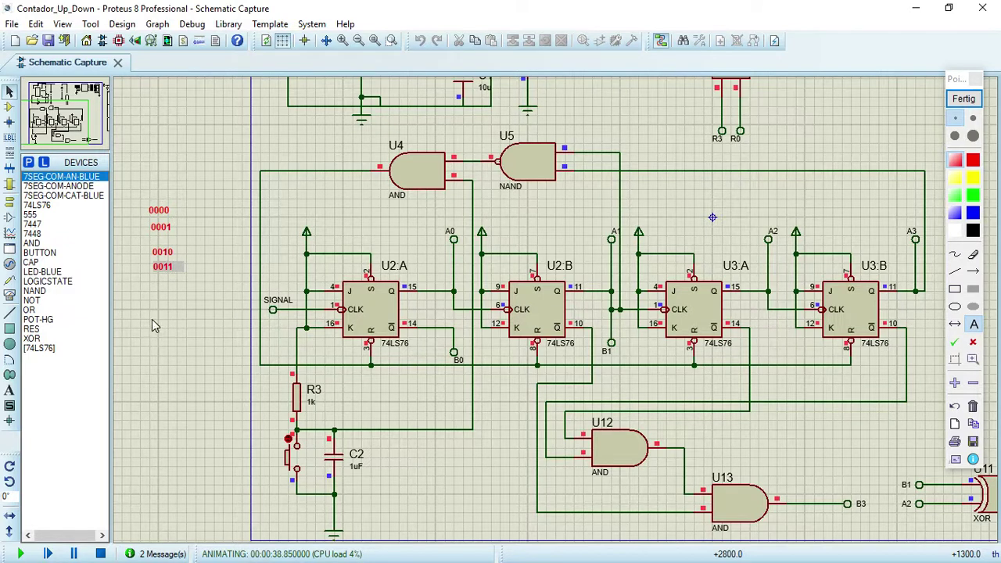
pyautogui.click(160, 295)
pyautogui.click(152, 305)
pyautogui.click(152, 307)
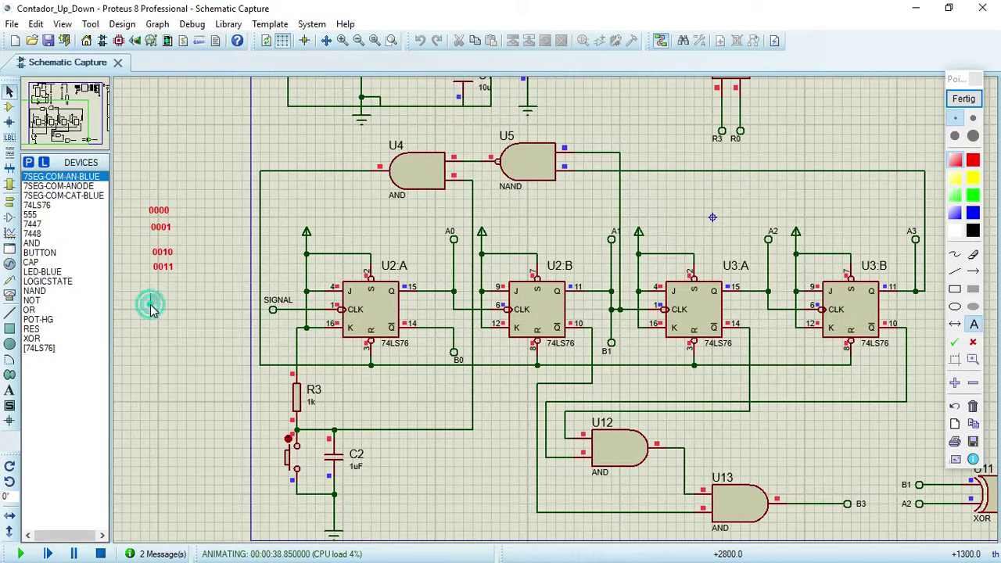
pyautogui.write('0')
pyautogui.press('BackSpace')
pyautogui.write('1001')
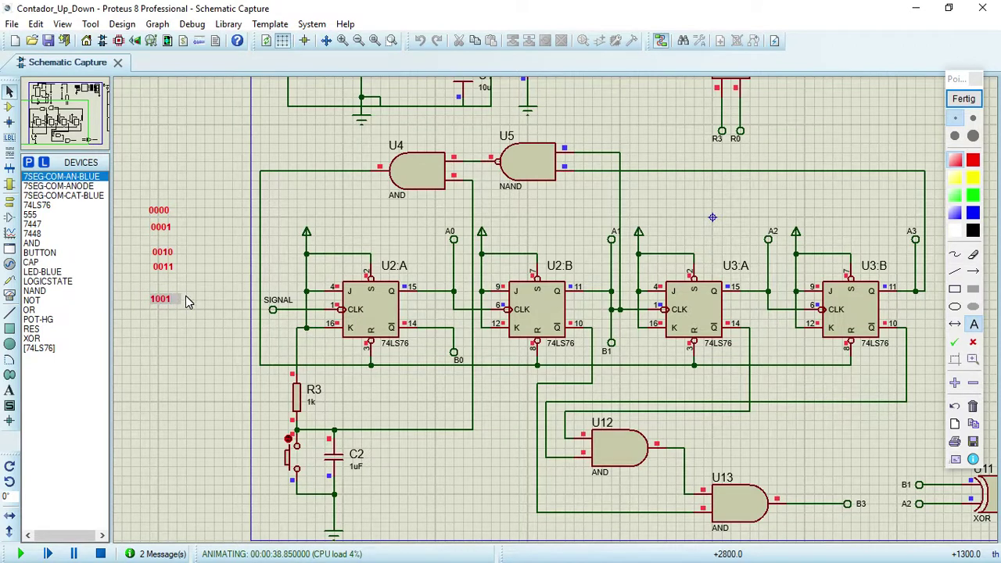
pyautogui.click(199, 211)
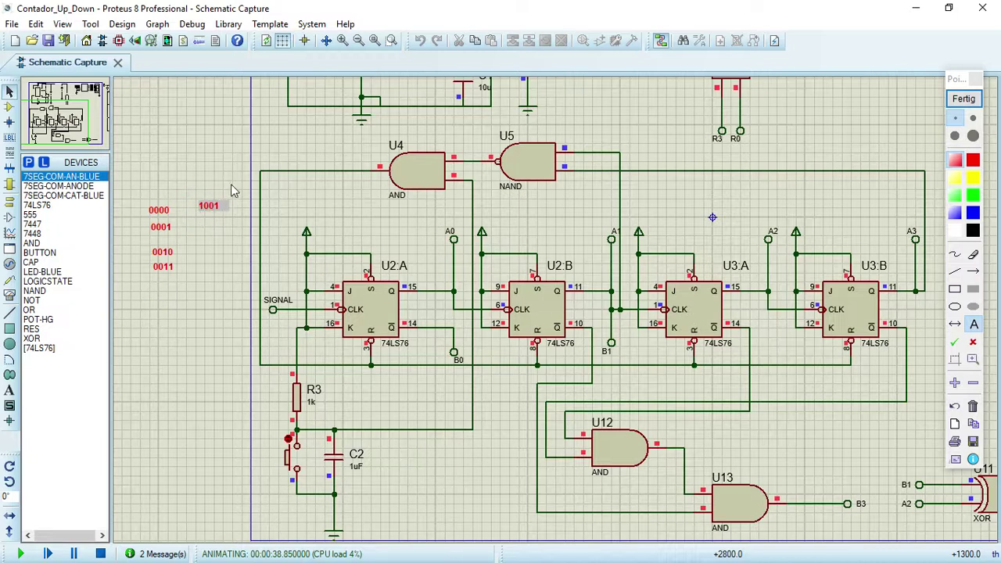
pyautogui.click(152, 277)
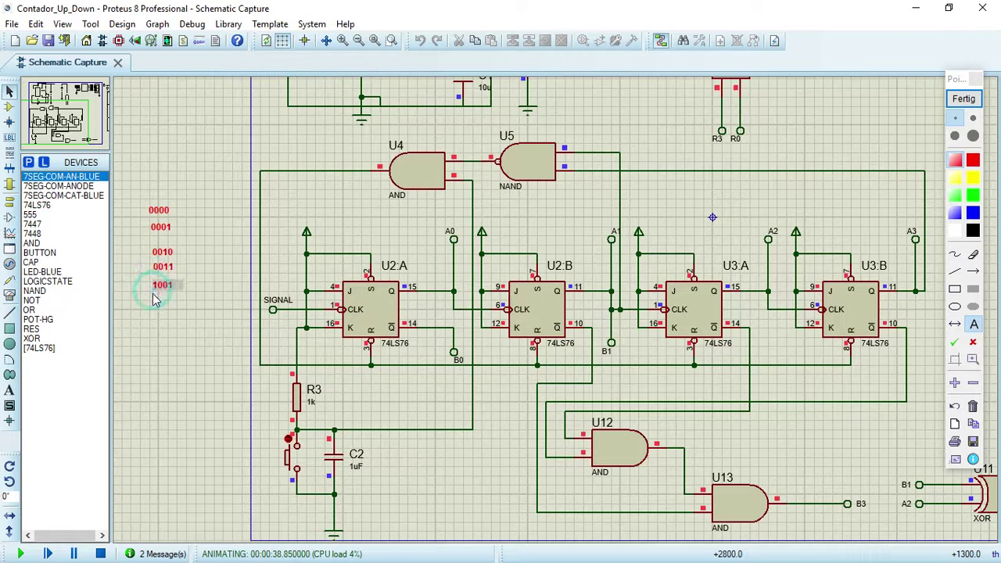
pyautogui.click(153, 298)
# Step: Begin a second annotation column for the down count with 1001 beside 0000 and 1000 beside 0001
pyautogui.click(199, 211)
pyautogui.write('1001')
pyautogui.click(199, 225)
pyautogui.click(198, 228)
pyautogui.write('1000')
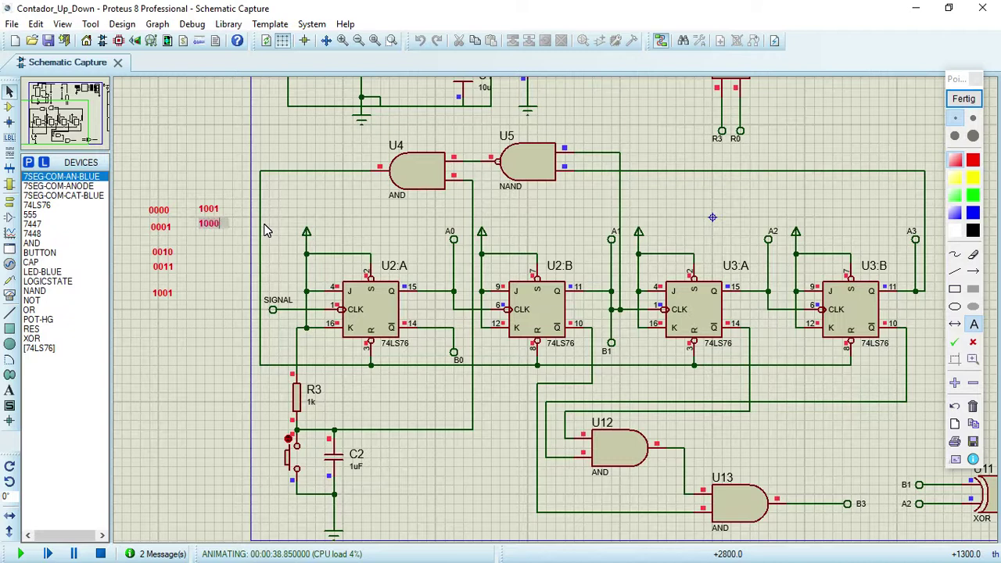
# Step: Complete the second column with 0111 beside 0010, 0110 beside 0011, and 0000 beside 1001
pyautogui.click(201, 248)
pyautogui.click(195, 254)
pyautogui.click(198, 253)
pyautogui.write('0111')
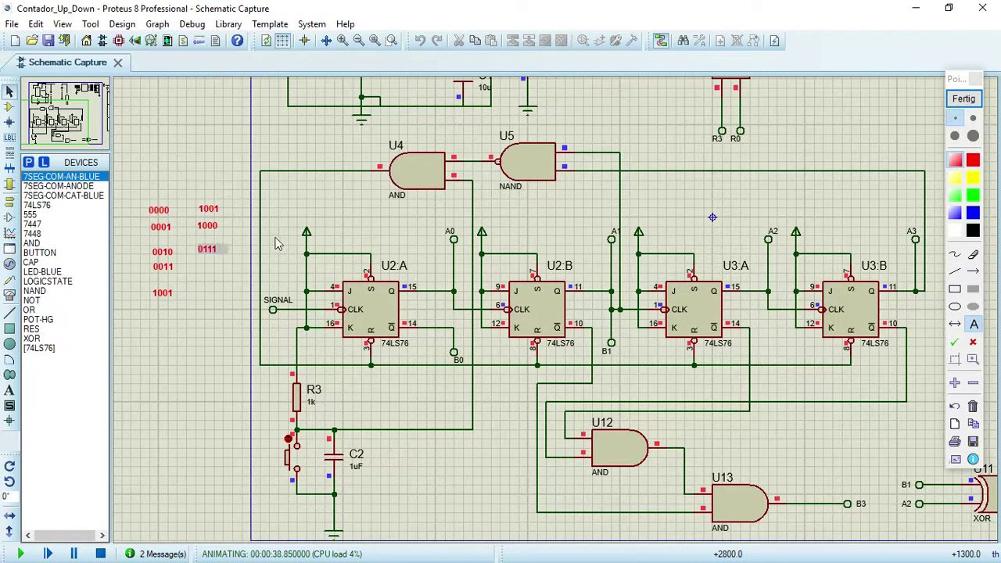
pyautogui.click(197, 274)
pyautogui.write('0110')
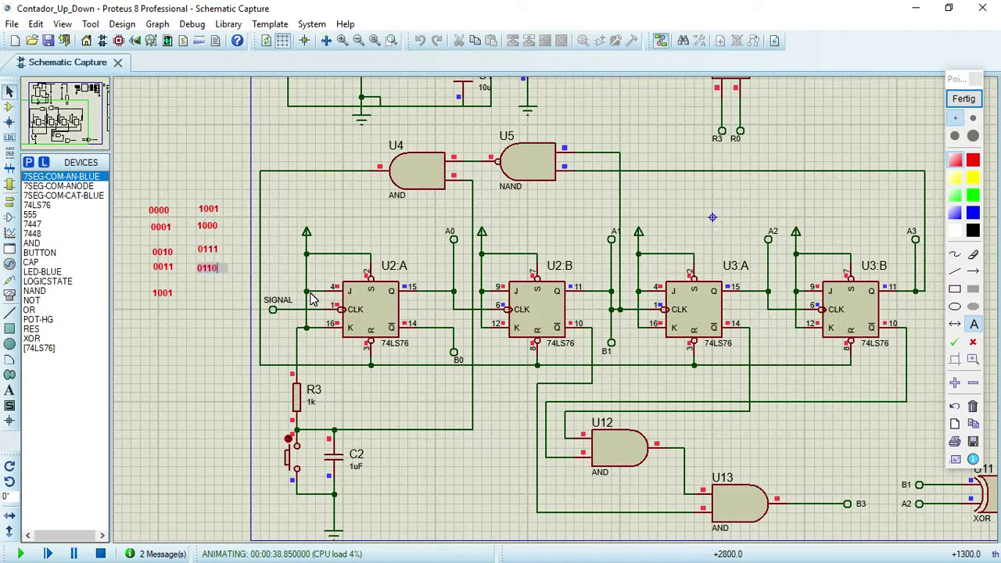
pyautogui.click(197, 299)
pyautogui.click(197, 298)
pyautogui.write('0000')
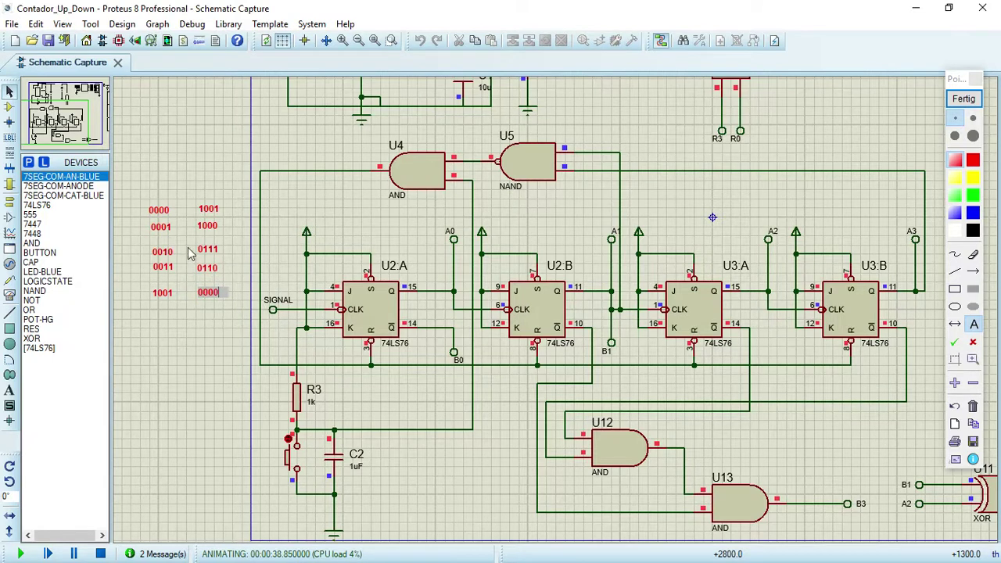
pyautogui.click(166, 211)
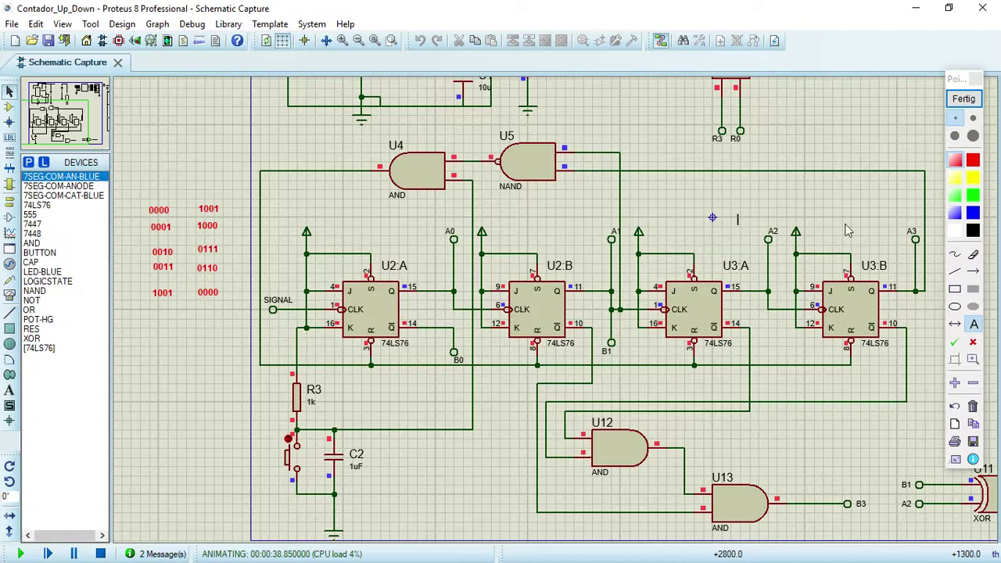
# Step: Close Pointofix and examine XOR gate U11 driving B2 alongside AND gate U13 driving B3
pyautogui.click(978, 80)
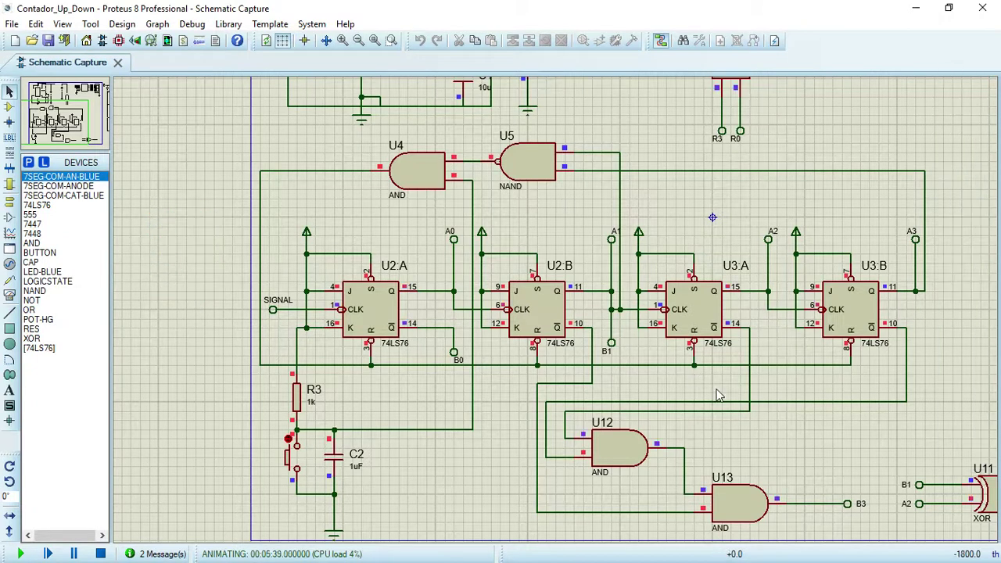
pyautogui.scroll(-2, 817, 430)
pyautogui.scroll(3, 556, 314)
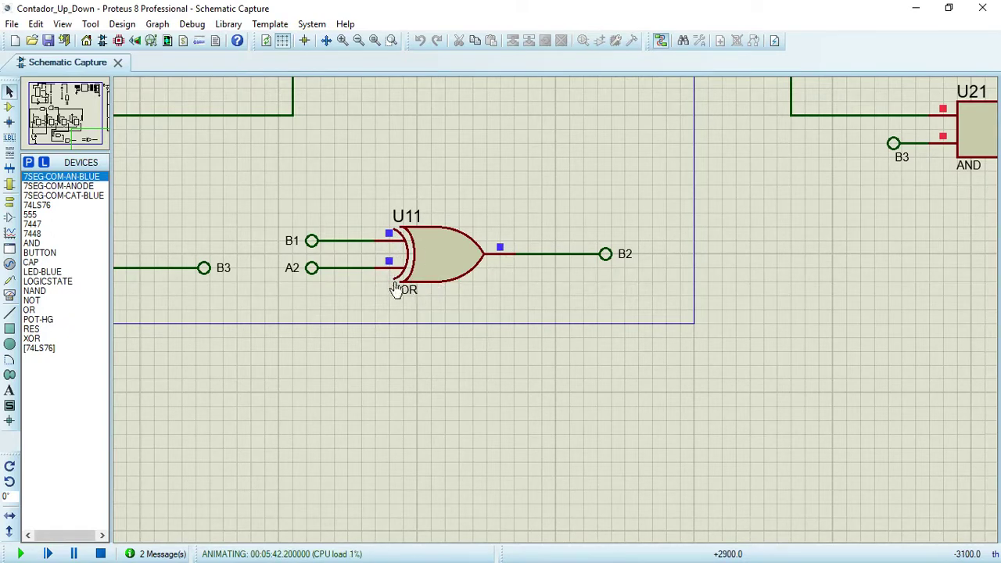
pyautogui.scroll(-1, 303, 288)
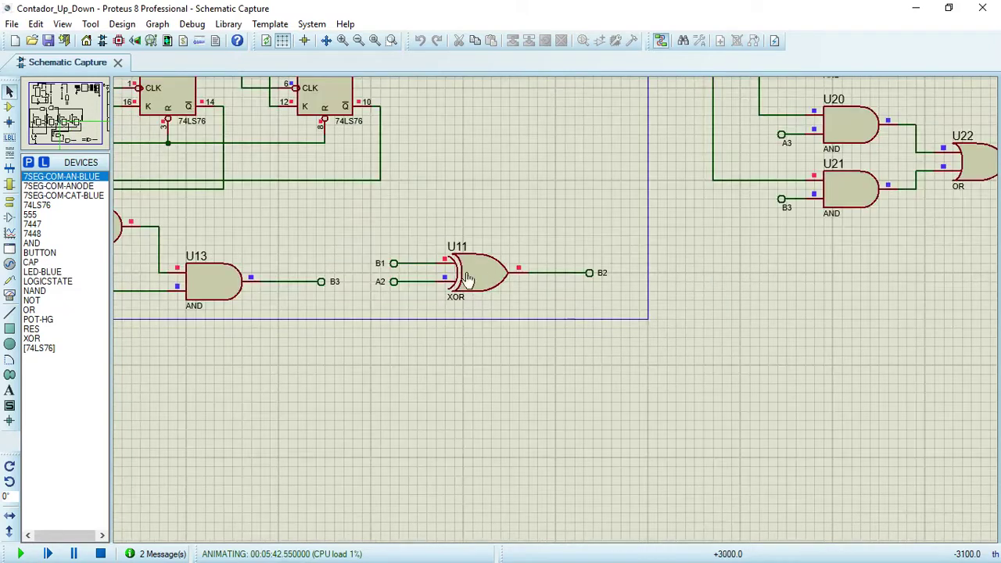
pyautogui.scroll(-1, 276, 275)
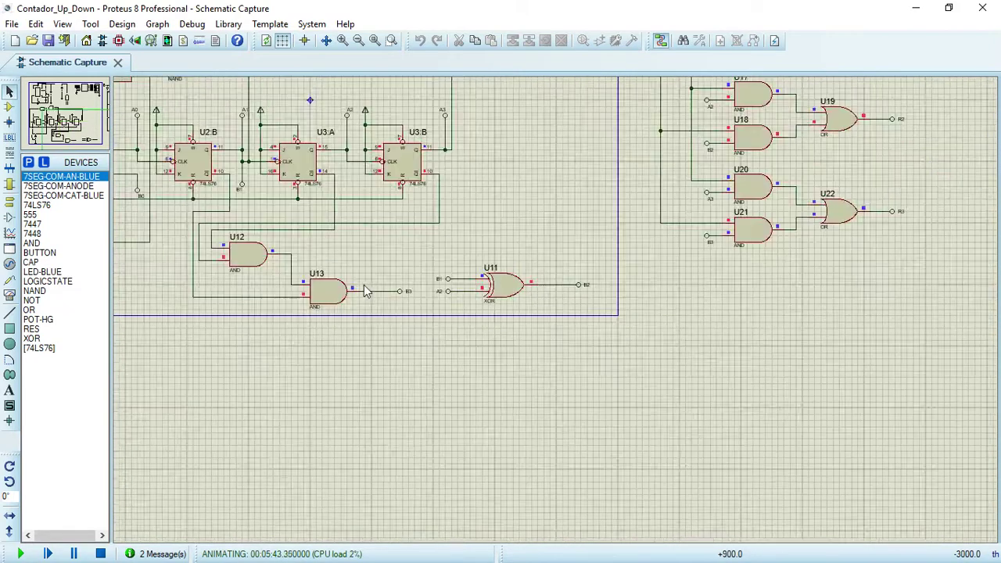
# Step: Switch the logic state feeding NOT gate U23 and the selector AND gates to 1 in the running simulation
pyautogui.scroll(2, 557, 312)
pyautogui.scroll(-1, 594, 307)
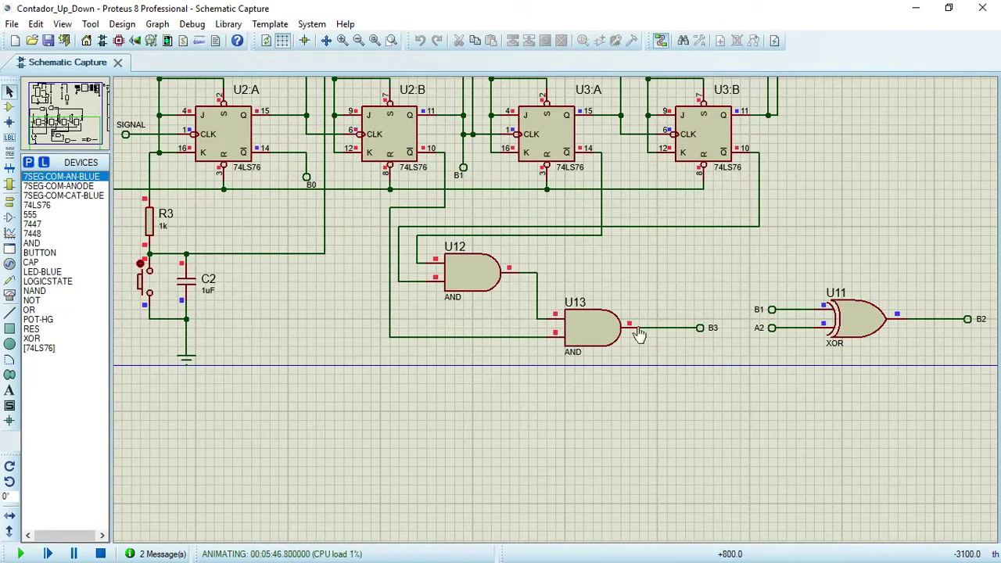
pyautogui.scroll(-4, 633, 321)
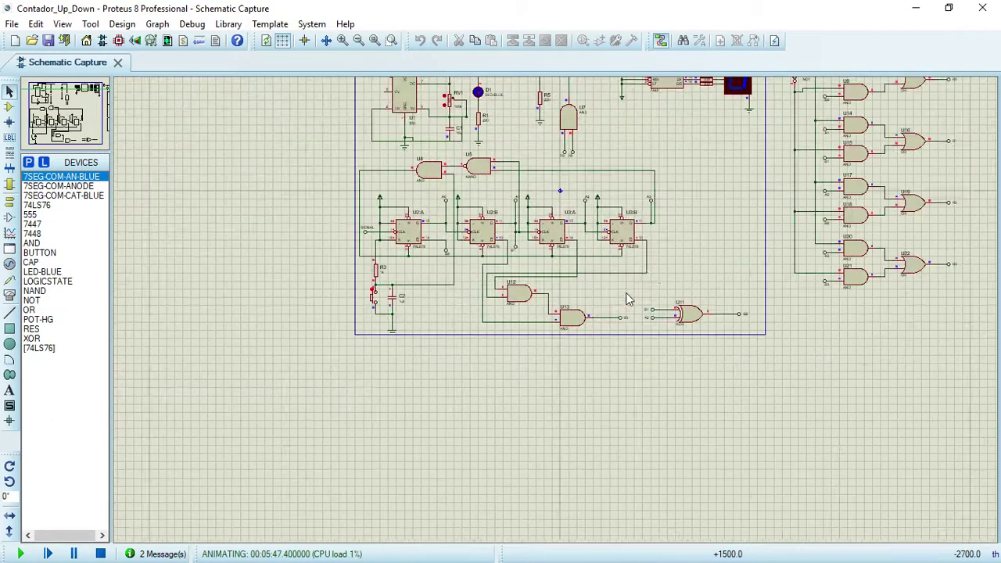
pyautogui.scroll(3, 558, 314)
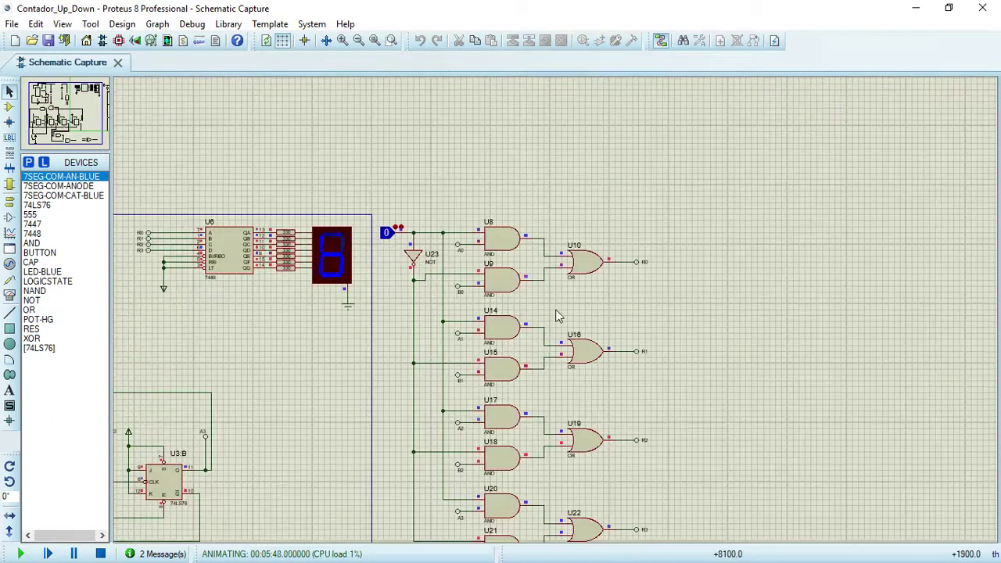
pyautogui.scroll(-1, 548, 311)
pyautogui.scroll(1, 553, 313)
pyautogui.scroll(1, 557, 312)
pyautogui.scroll(-1, 558, 316)
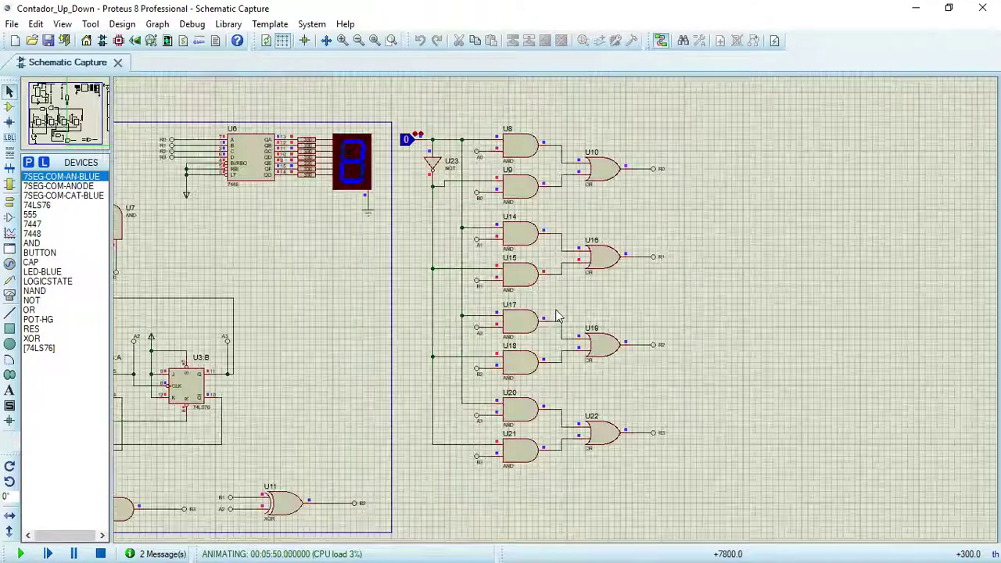
pyautogui.click(407, 141)
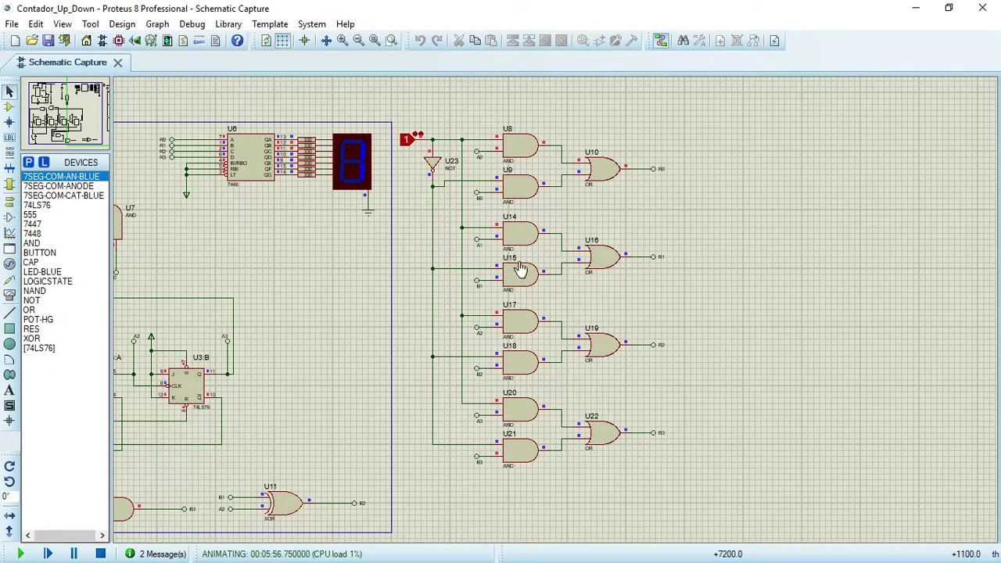
# Step: Examine selector gates U8 and U9, switch the logic state to 0, and follow OR gate U10's output to R0
pyautogui.scroll(2, 556, 313)
pyautogui.scroll(-1, 555, 309)
pyautogui.scroll(2, 556, 309)
pyautogui.scroll(1, 555, 309)
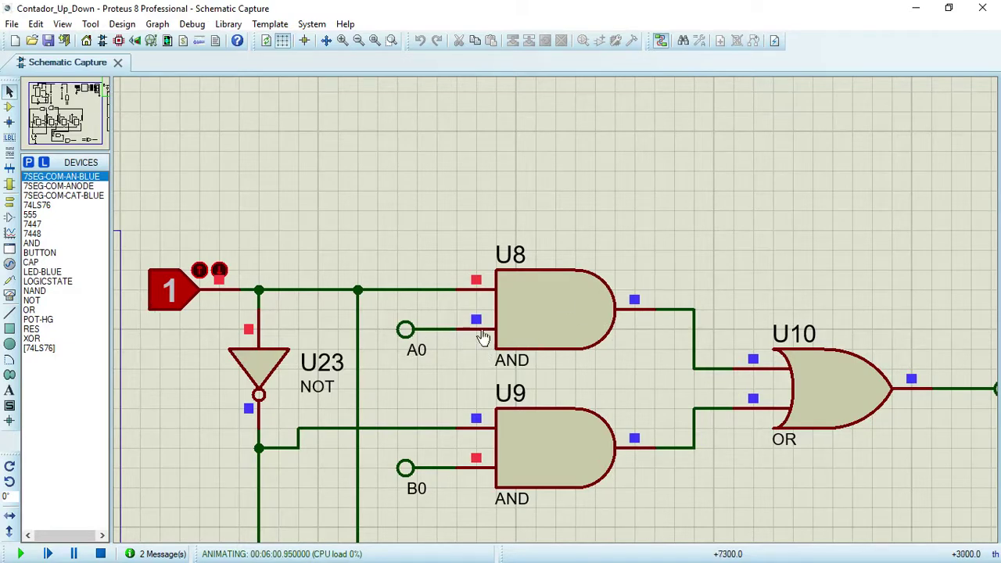
pyautogui.click(177, 292)
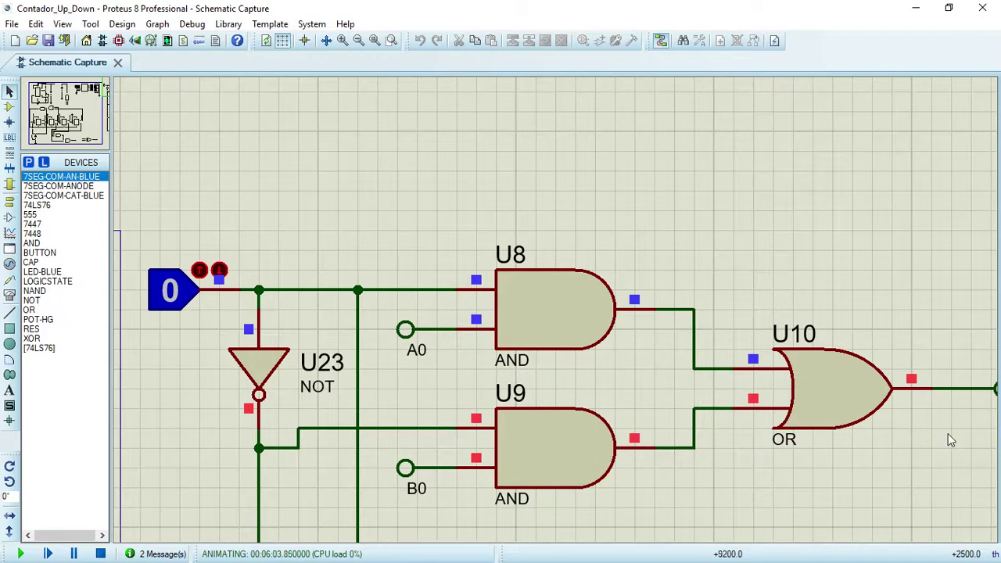
pyautogui.scroll(-1, 948, 433)
pyautogui.scroll(2, 851, 382)
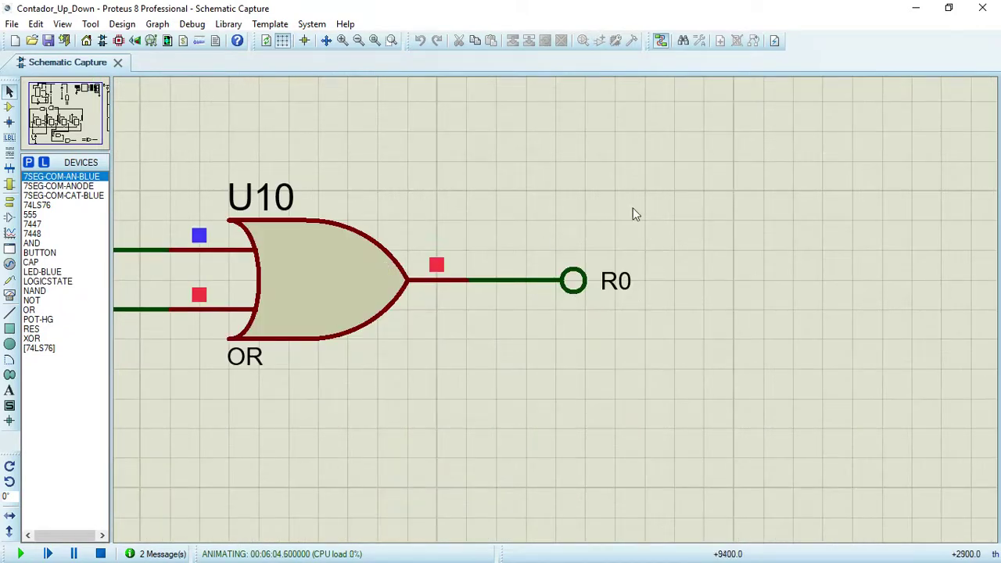
pyautogui.scroll(-2, 574, 294)
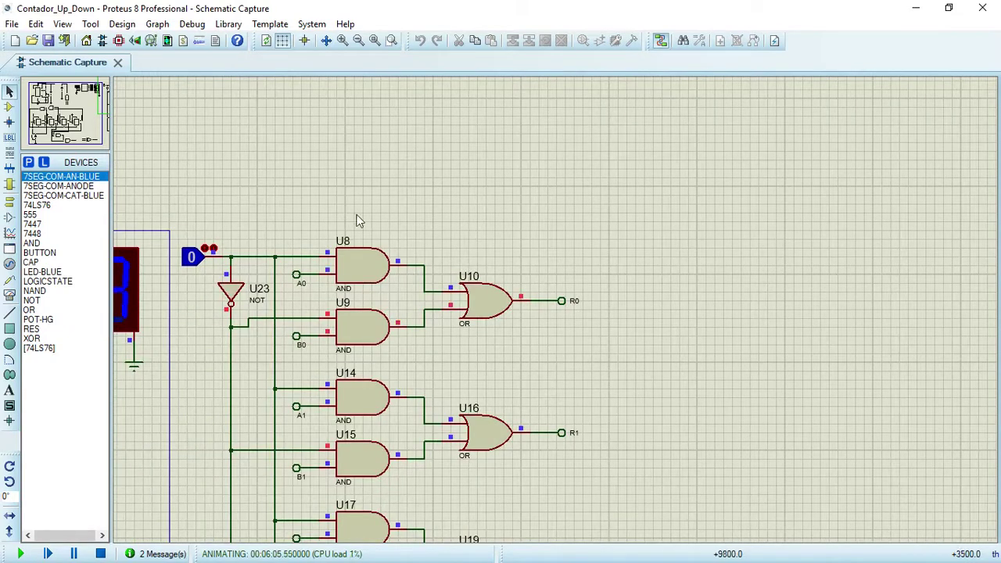
# Step: Toggle the logic state to 1 and back to 0 to compare how U14, U15 and U16 drive R1
pyautogui.scroll(-1, 448, 365)
pyautogui.scroll(3, 556, 316)
pyautogui.scroll(-1, 515, 303)
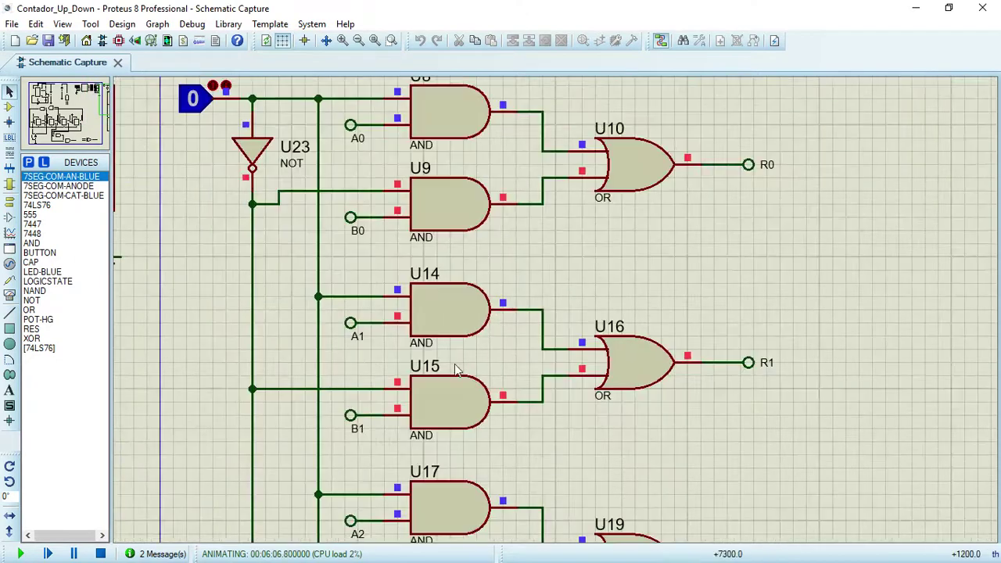
pyautogui.click(210, 92)
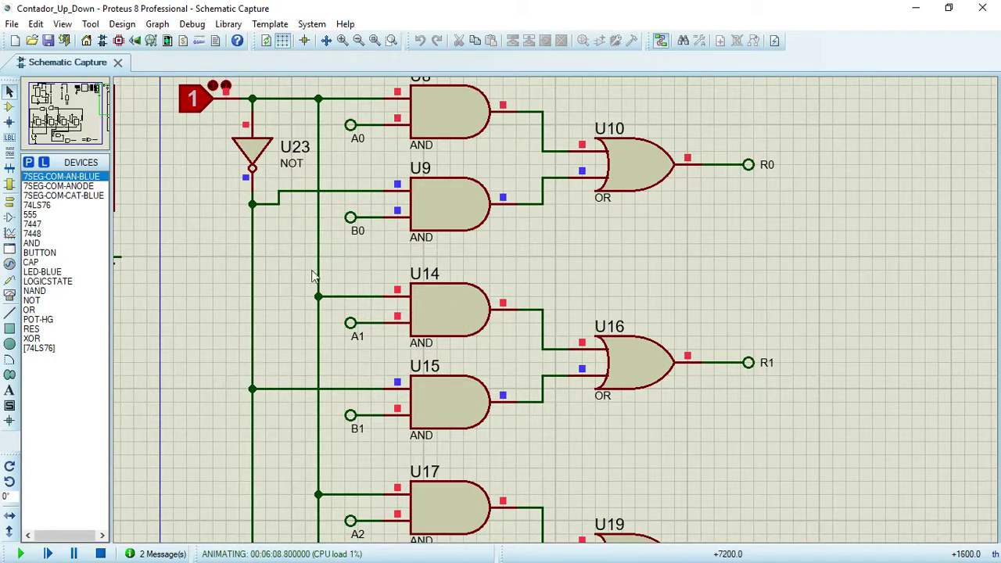
pyautogui.click(188, 108)
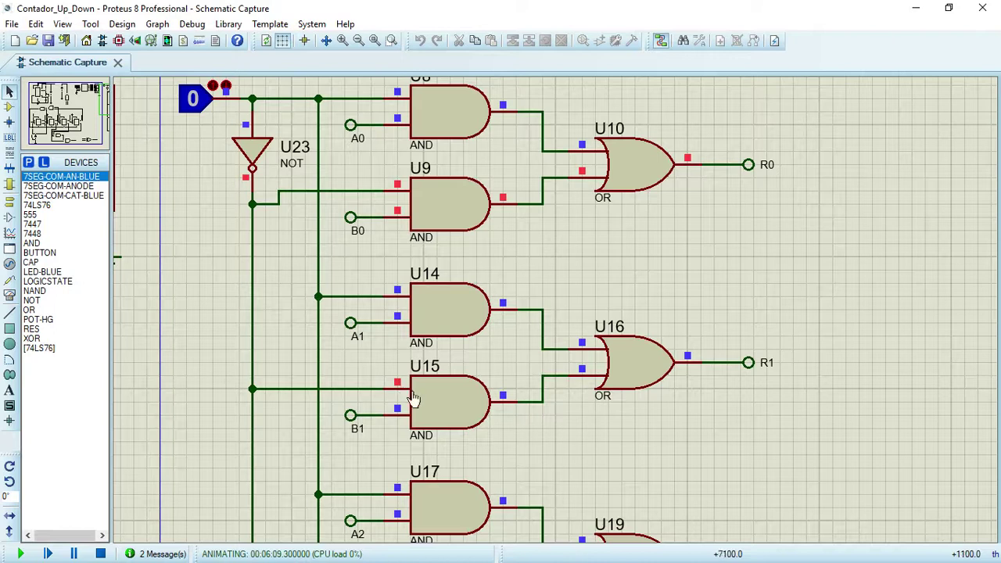
# Step: Examine selector gates U17 to U22 that combine A2/B2 and A3/B3 into outputs R2 and R3
pyautogui.scroll(-2, 423, 380)
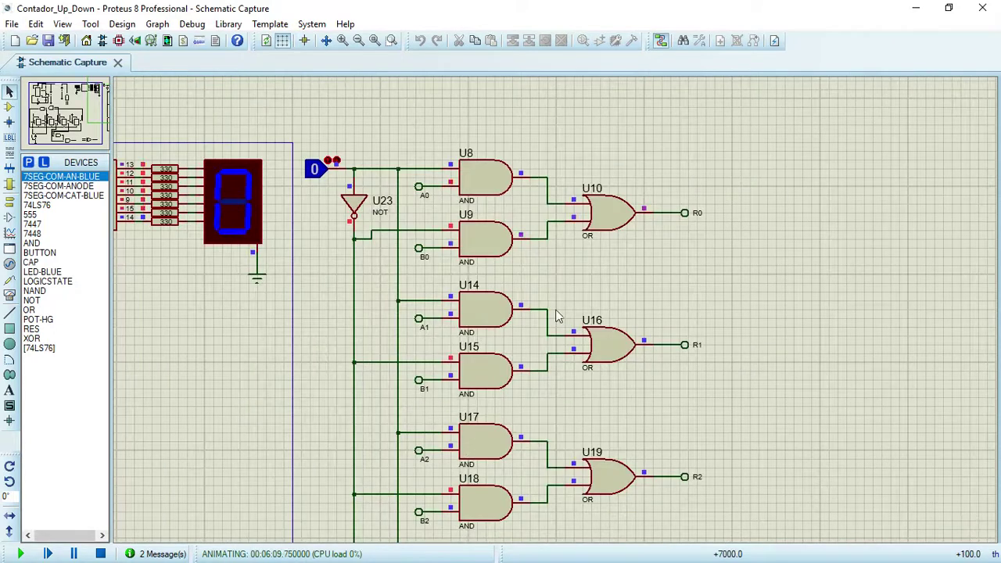
pyautogui.scroll(2, 469, 438)
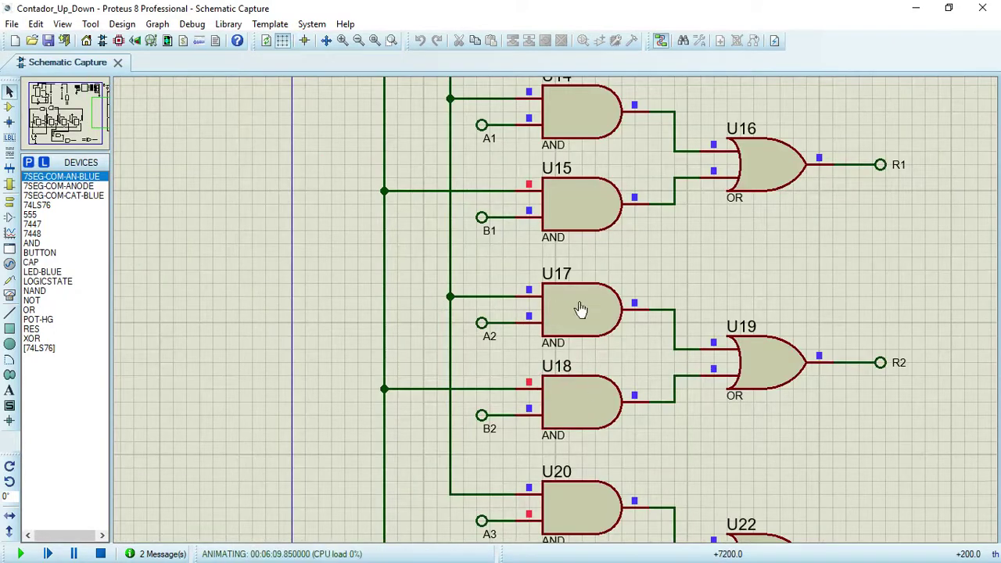
pyautogui.scroll(-1, 597, 416)
pyautogui.scroll(1, 589, 470)
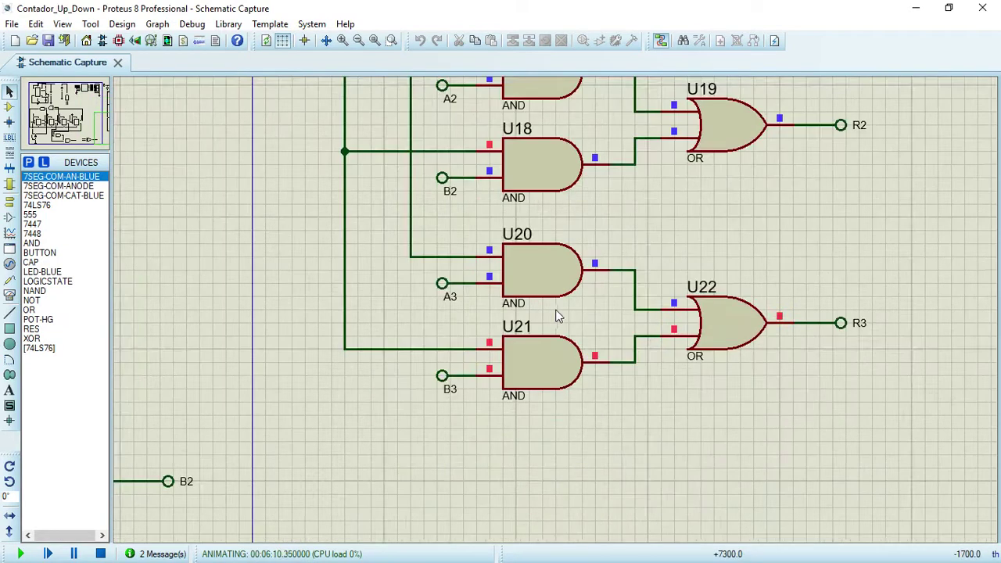
pyautogui.scroll(-3, 549, 310)
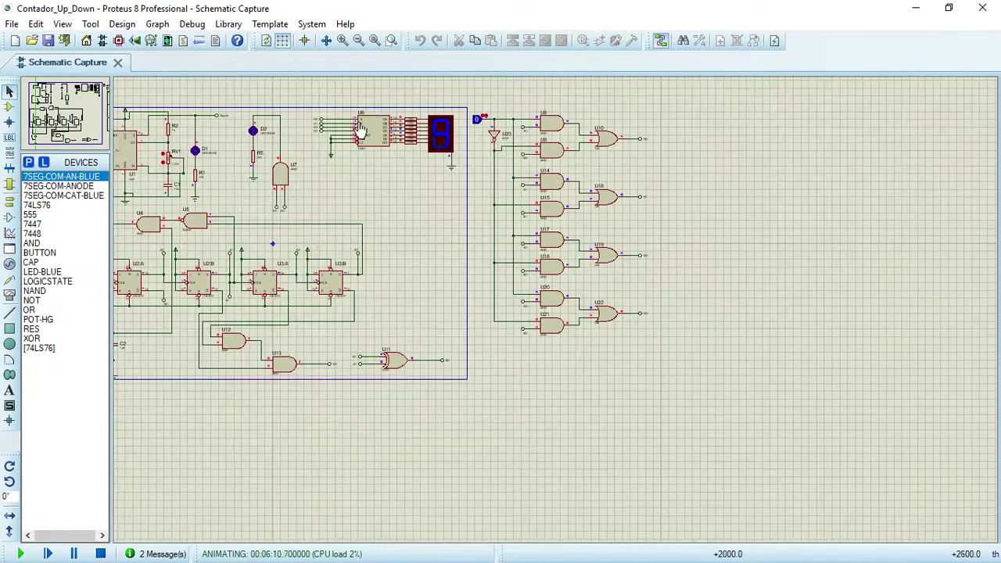
# Step: Inspect the 7448 decoder U6 with its R0–R3 inputs, stop the simulation, and select the decoder
pyautogui.scroll(1, 358, 130)
pyautogui.scroll(3, 577, 345)
pyautogui.scroll(1, 555, 312)
pyautogui.scroll(-1, 555, 311)
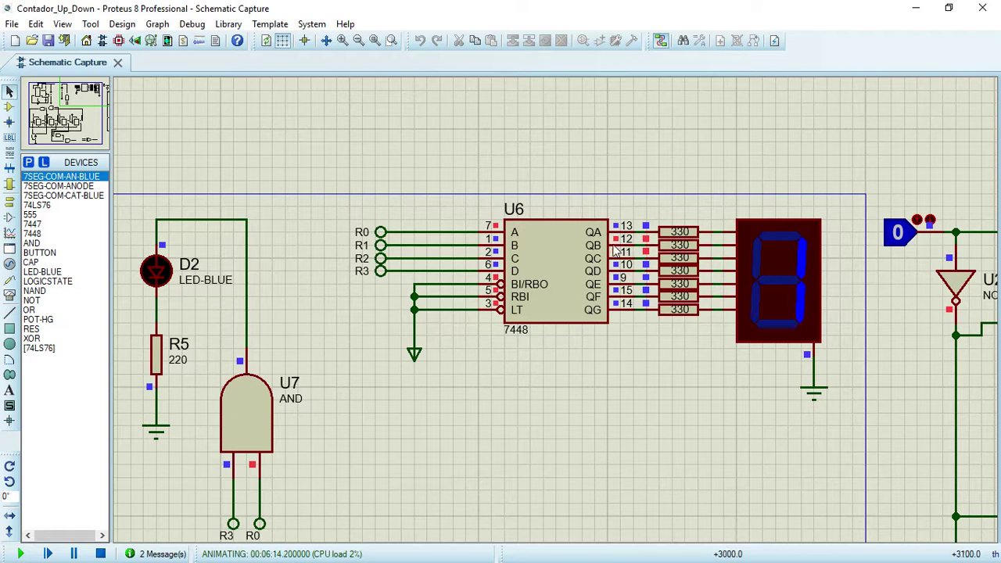
pyautogui.click(100, 553)
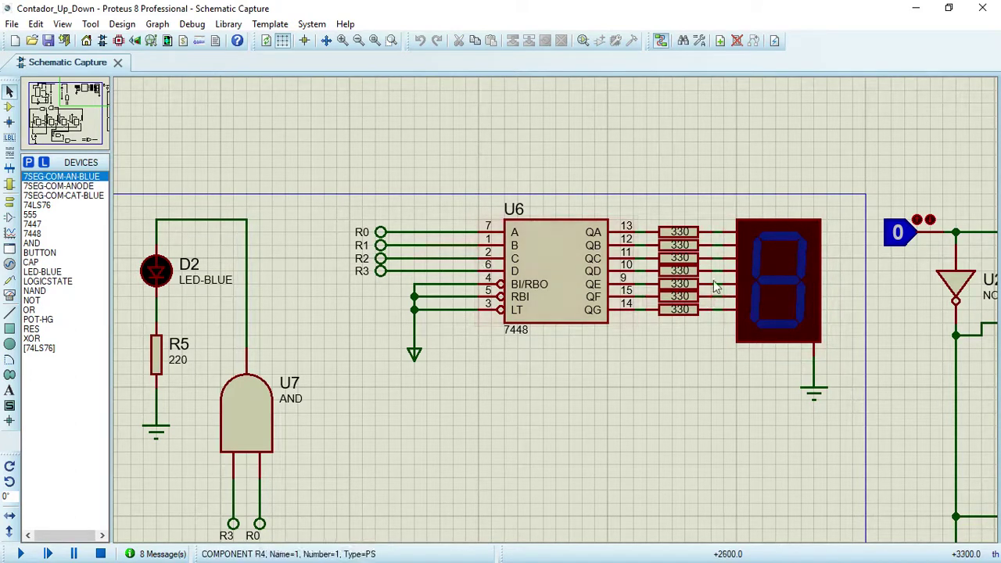
pyautogui.click(591, 235)
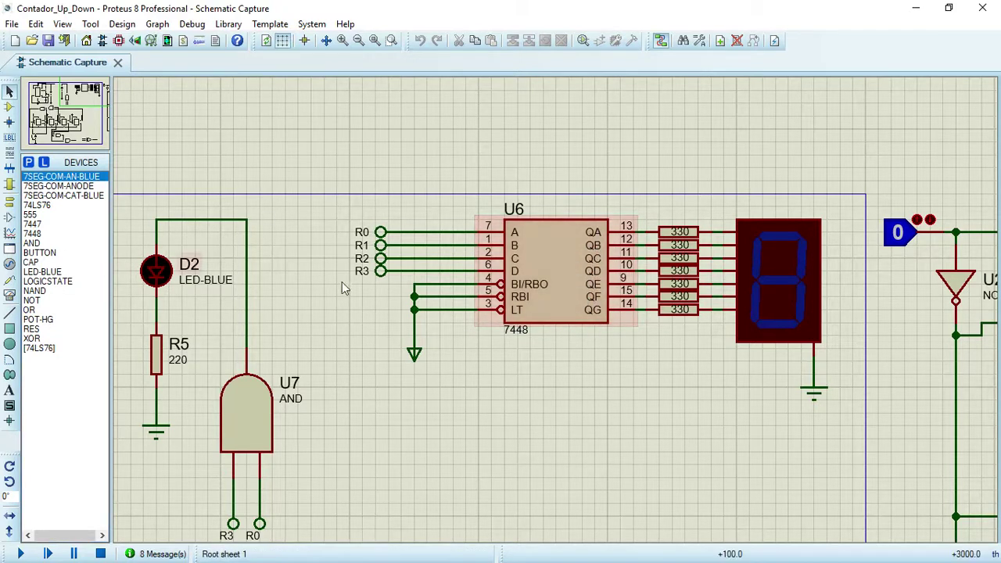
# Step: Examine AND gate U7, which takes R3 and R0 and drives LED D2
pyautogui.scroll(-1, 342, 287)
pyautogui.scroll(2, 556, 313)
pyautogui.scroll(-1, 588, 268)
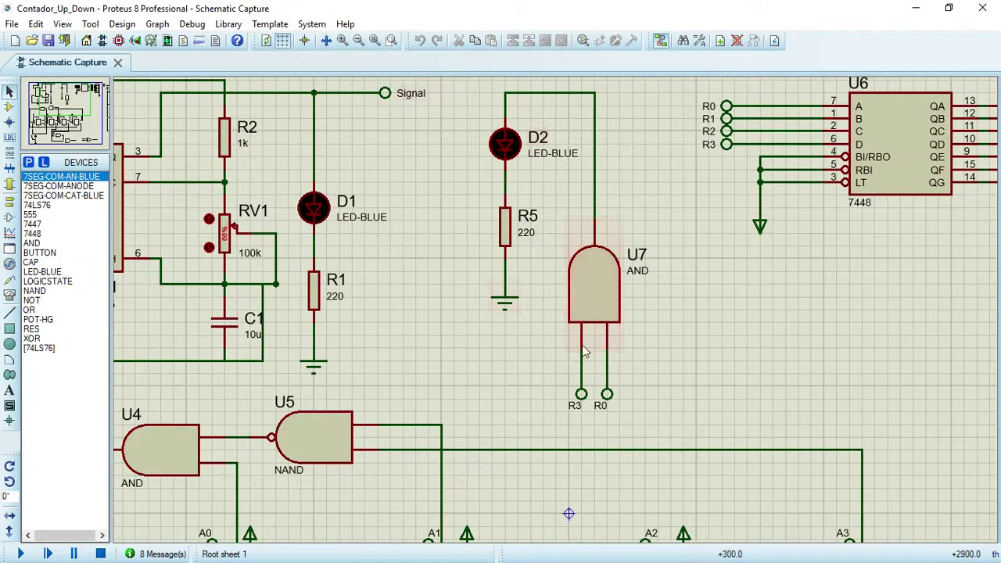
pyautogui.scroll(-1, 559, 305)
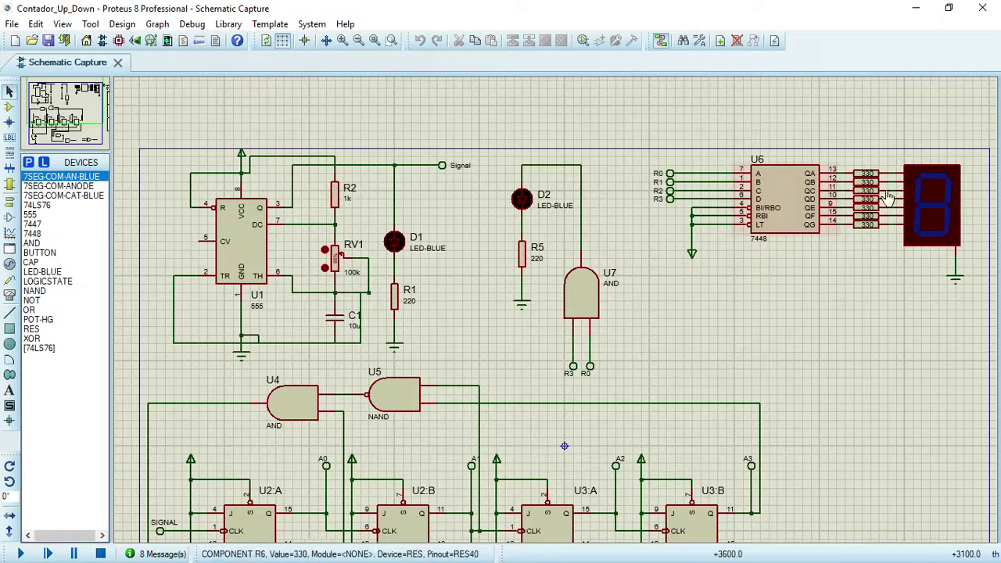
# Step: Select the blue seven-segment display on the schematic and preview 7SEG-COM-CAT-BLUE among the project's devices
pyautogui.click(923, 204)
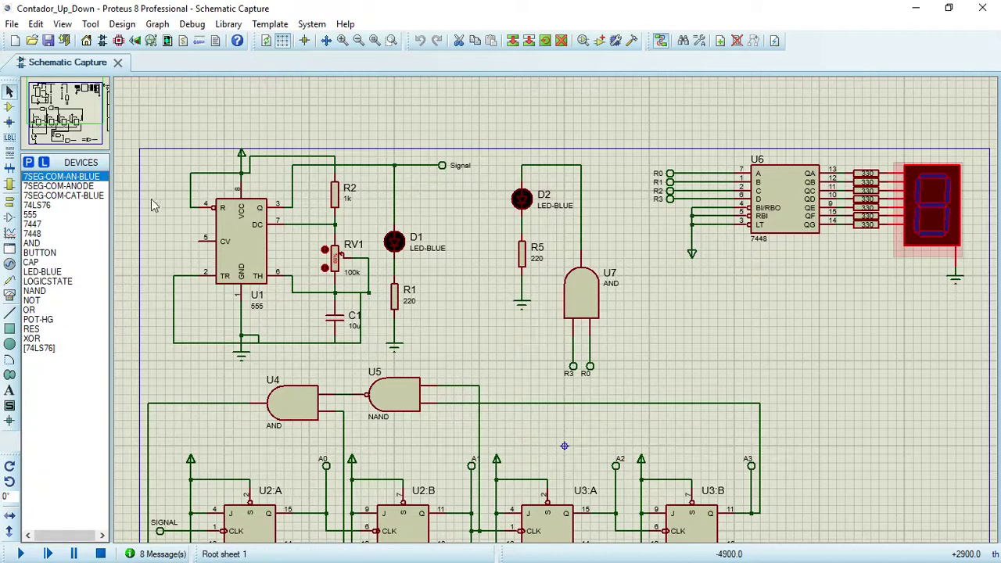
pyautogui.click(10, 105)
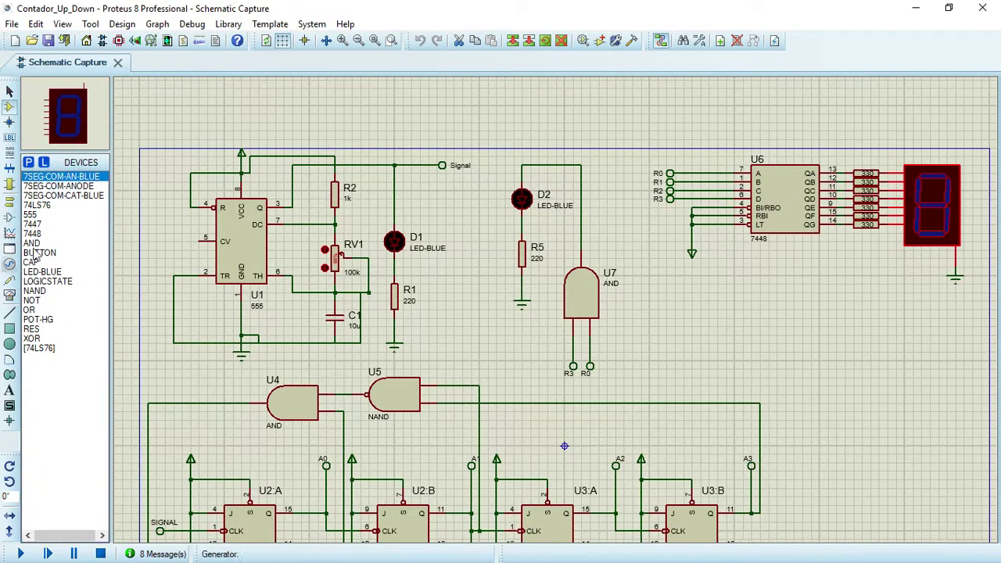
pyautogui.click(78, 188)
pyautogui.click(79, 196)
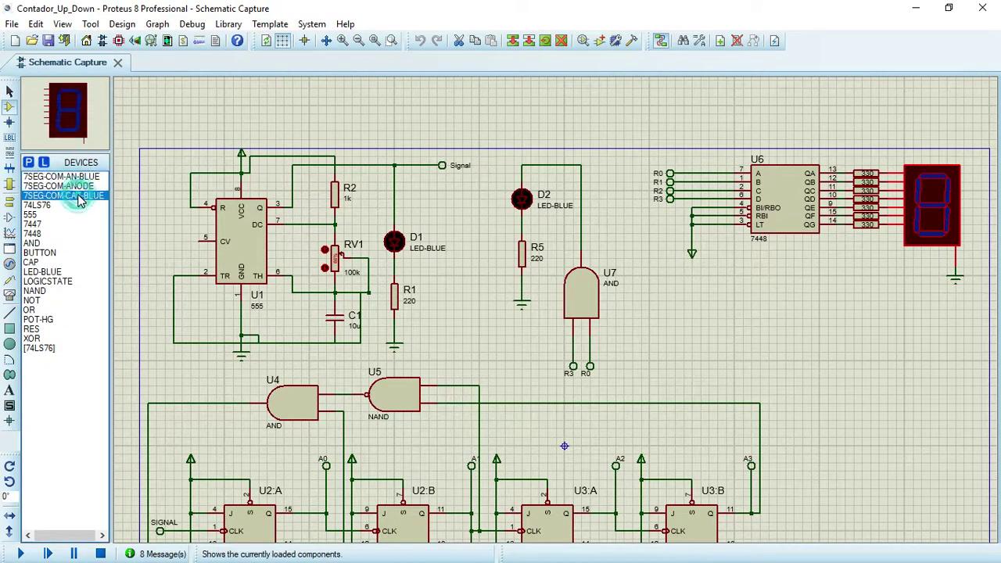
# Step: Search the device library for "7-seg" and add the green common-cathode display 7SEG-COM-CAT-GRN to the project's devices
pyautogui.click(28, 162)
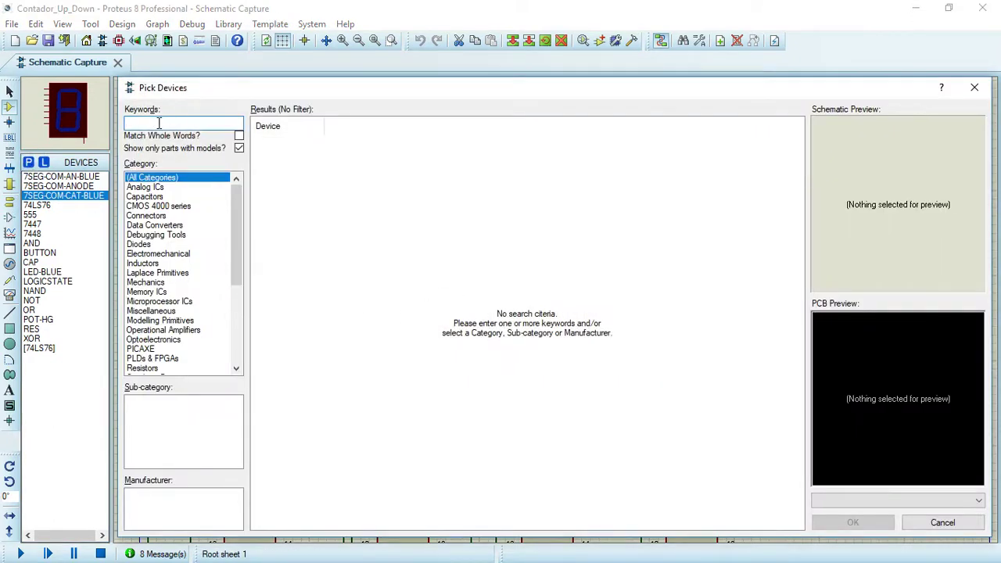
pyautogui.write('7-seg')
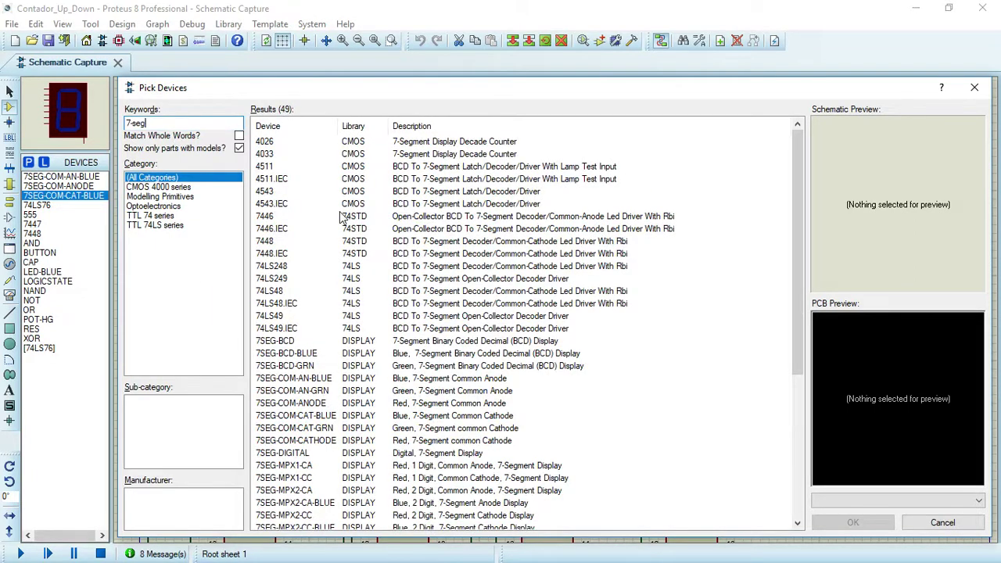
pyautogui.scroll(-2, 342, 215)
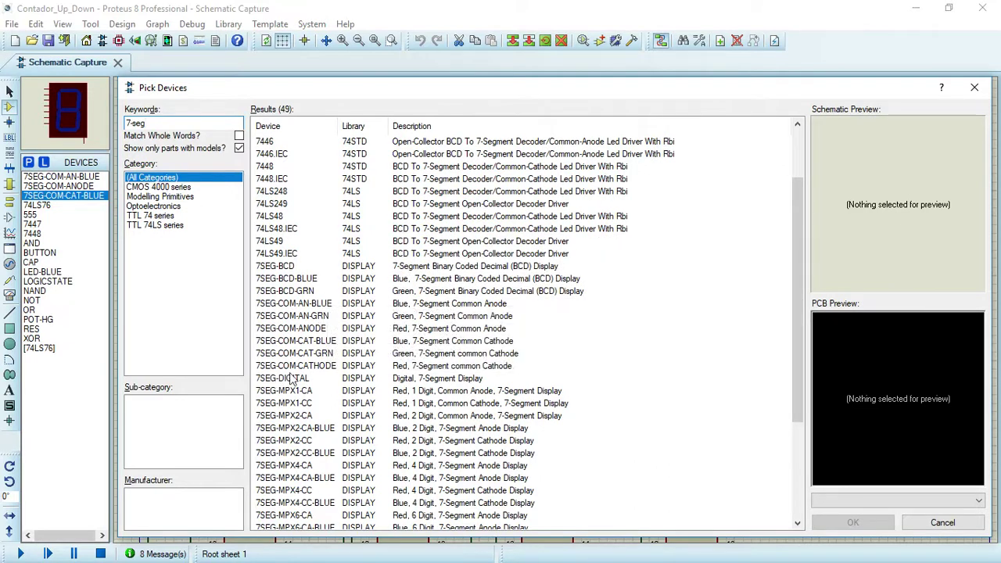
pyautogui.click(334, 359)
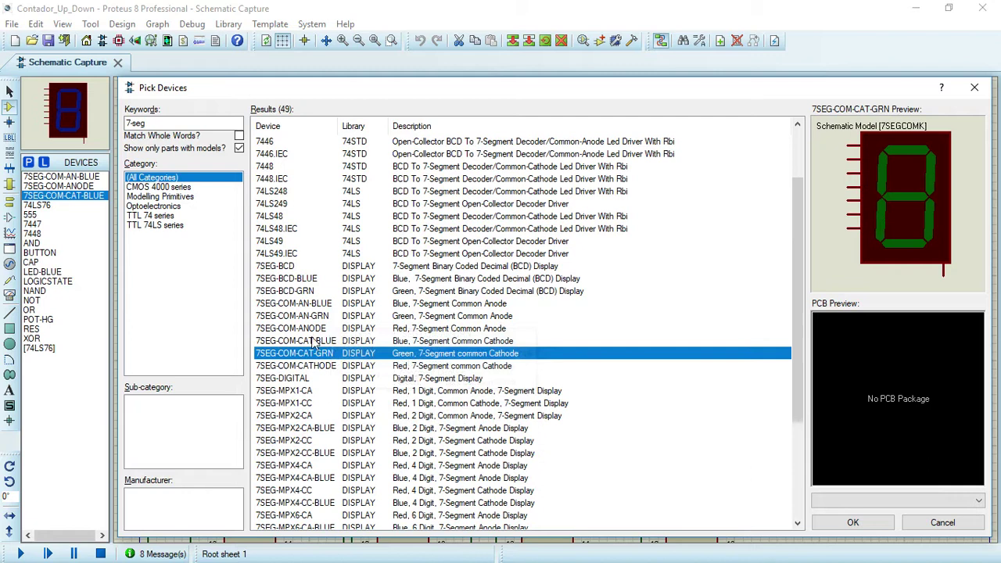
pyautogui.click(874, 522)
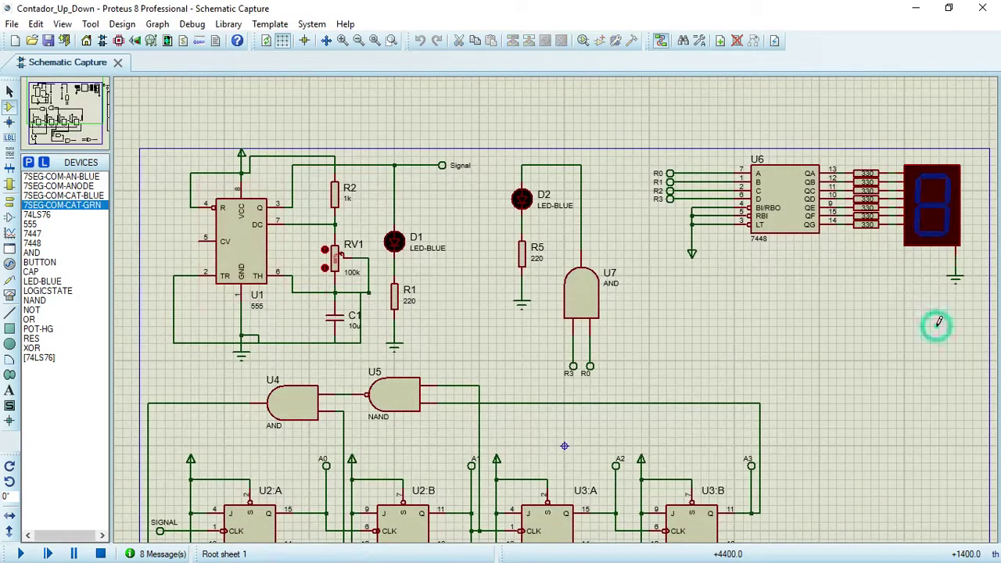
# Step: Place a 7SEG-COM-CAT-GRN display and put it in place of the blue display beside the 330 resistors
pyautogui.click(907, 328)
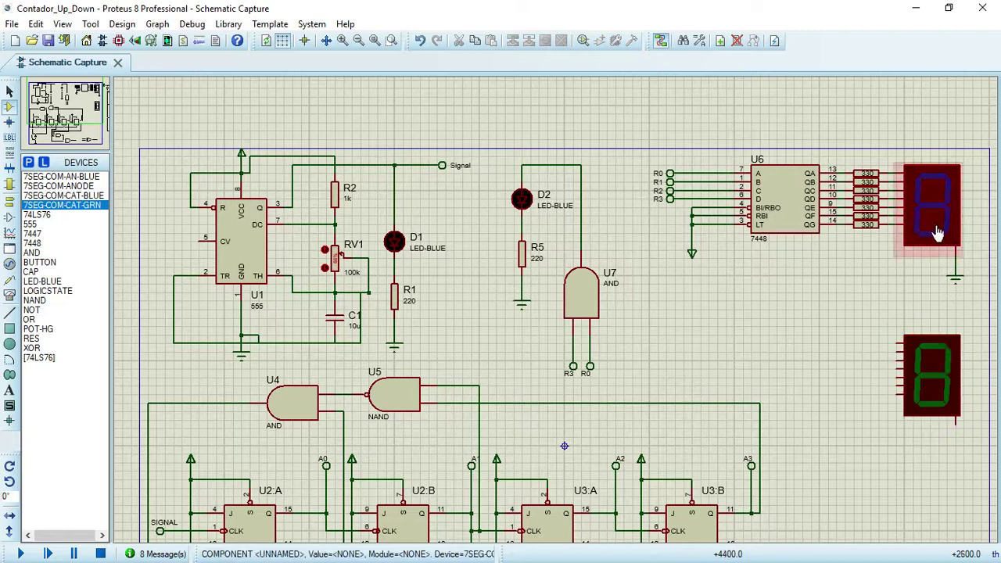
pyautogui.press('Escape')
pyautogui.moveTo(927, 360); pyautogui.dragTo(923, 202)
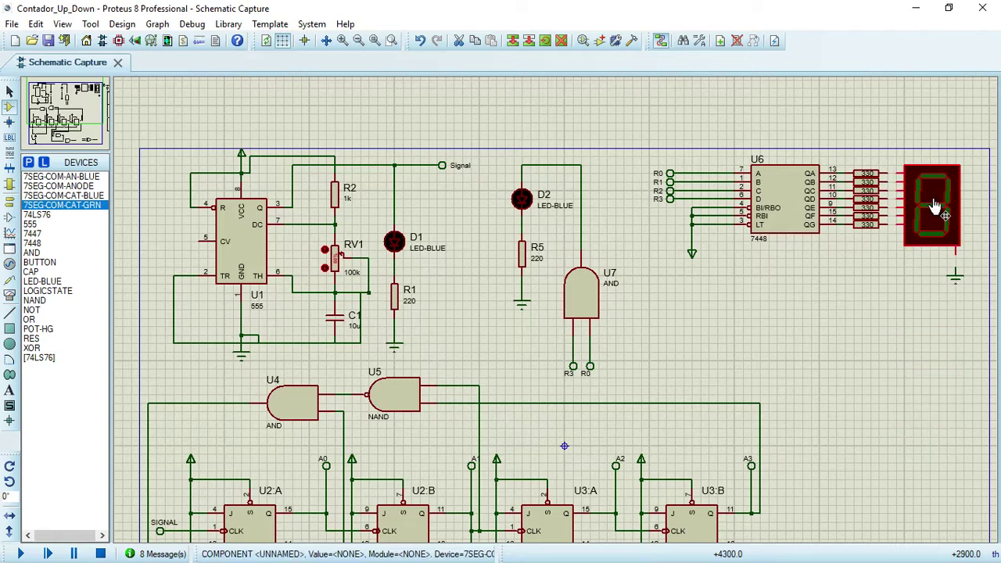
# Step: Wire the seven 330 resistors to the green display's segment pins and connect its common pin to the ground terminal
pyautogui.click(888, 174)
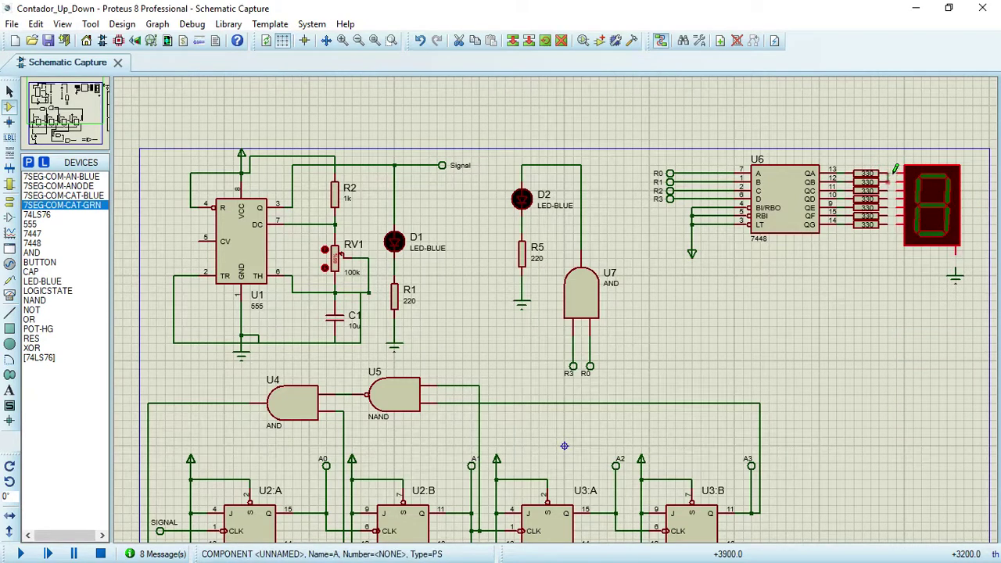
pyautogui.click(897, 170)
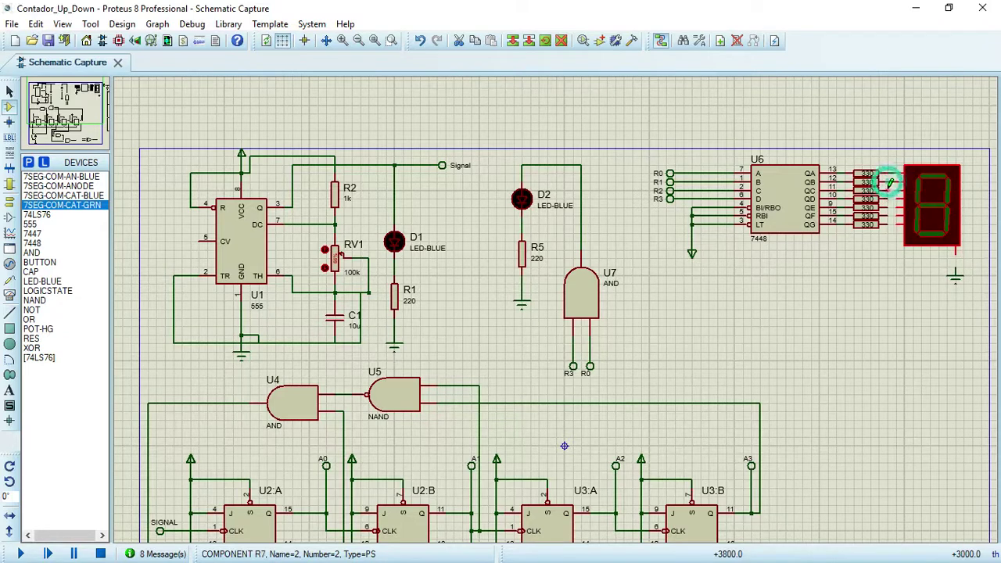
pyautogui.doubleClick(889, 190)
pyautogui.doubleClick(889, 199)
pyautogui.doubleClick(889, 209)
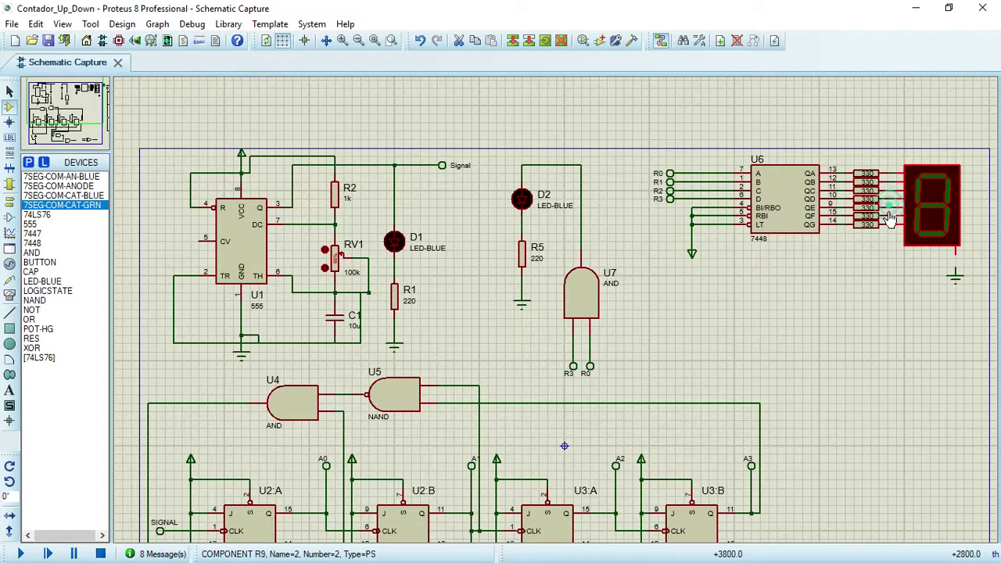
pyautogui.doubleClick(889, 218)
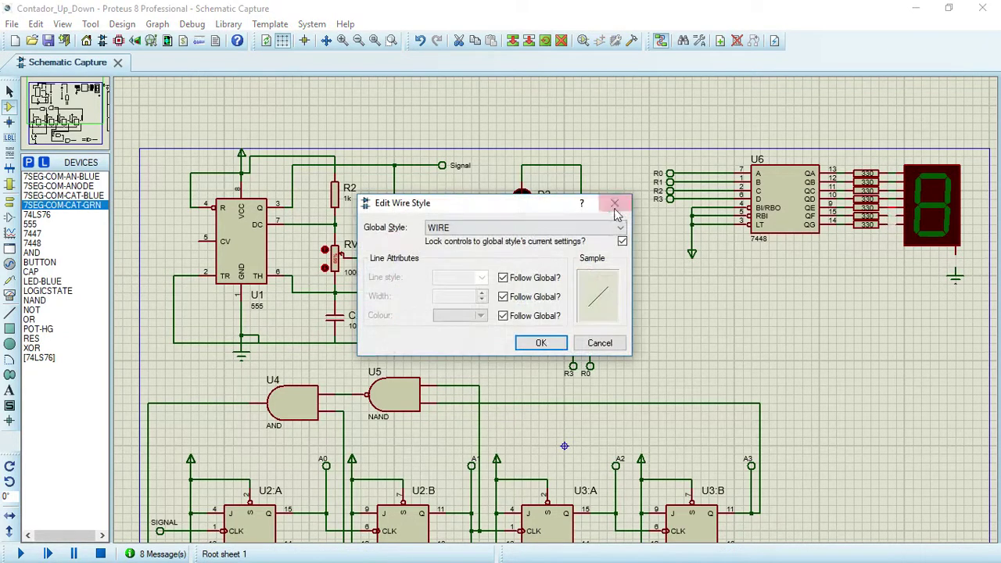
pyautogui.click(614, 207)
pyautogui.click(889, 218)
pyautogui.click(956, 261)
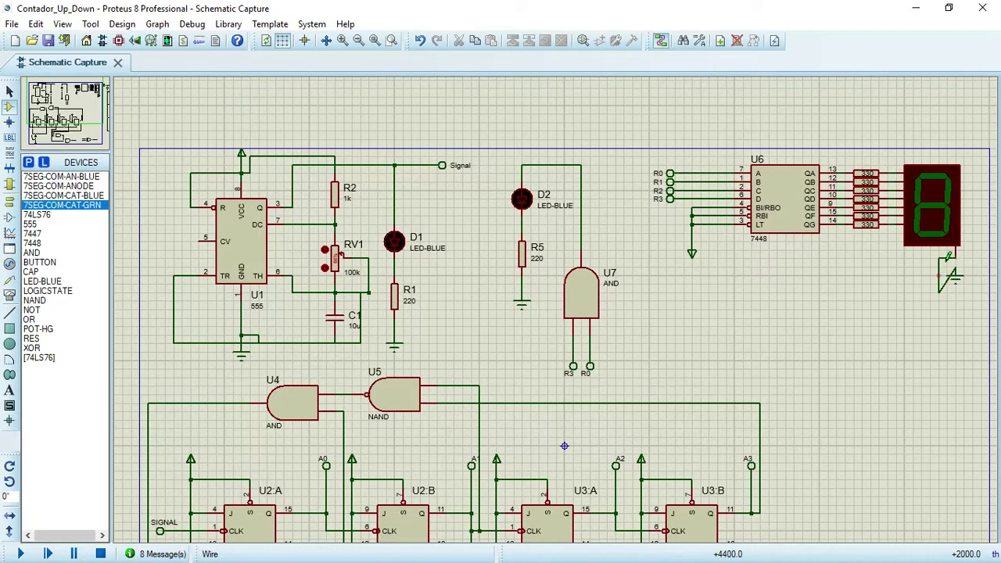
pyautogui.click(956, 268)
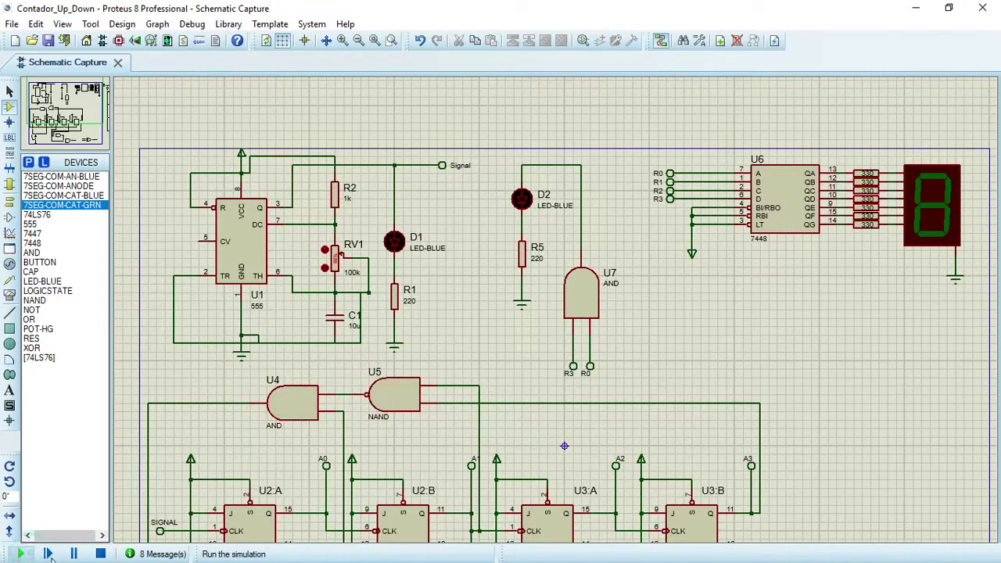
# Step: Run the simulation and adjust potentiometer RV1 of the 555 clock circuit
pyautogui.click(20, 554)
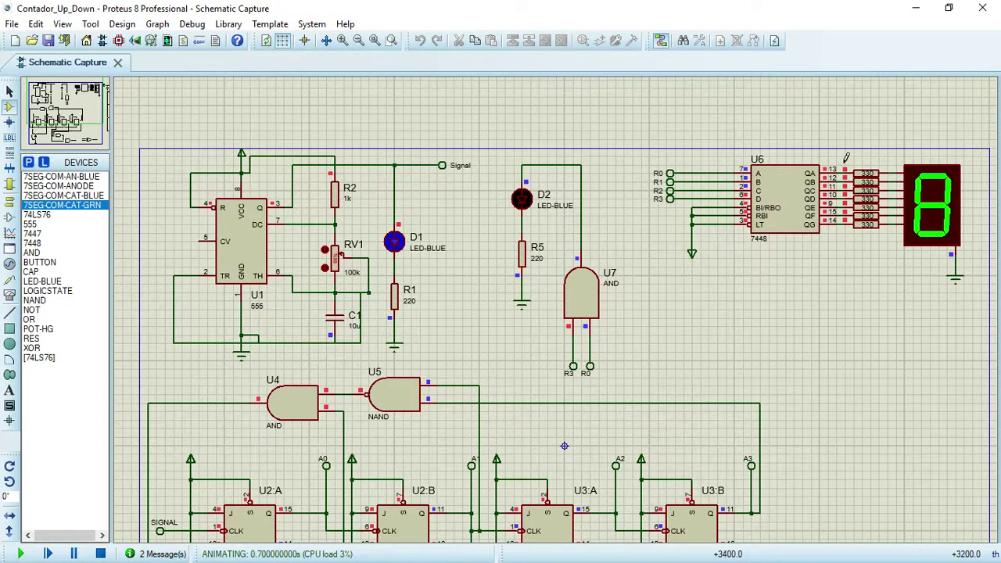
pyautogui.scroll(-1, 565, 440)
pyautogui.scroll(1, 904, 252)
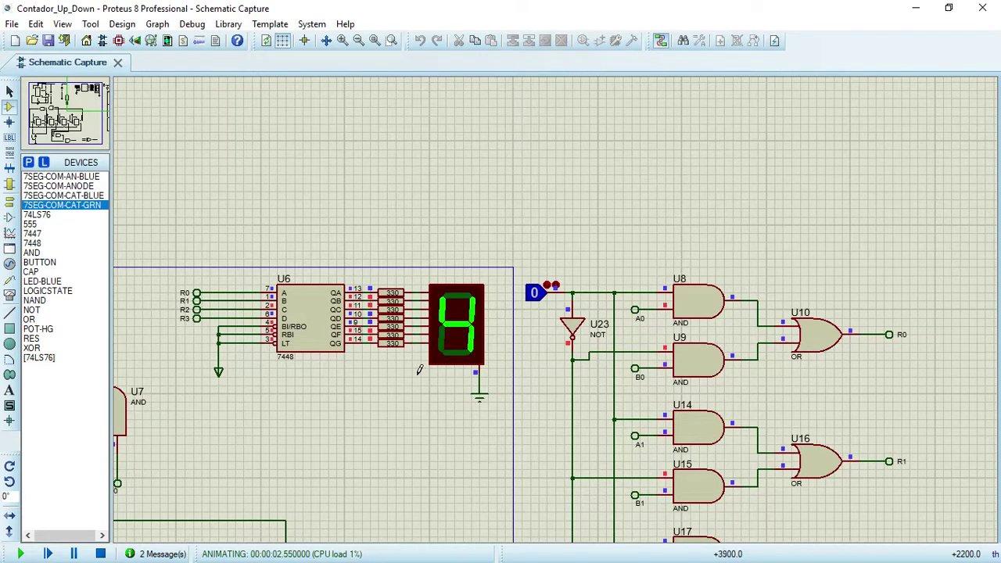
pyautogui.scroll(-1, 335, 369)
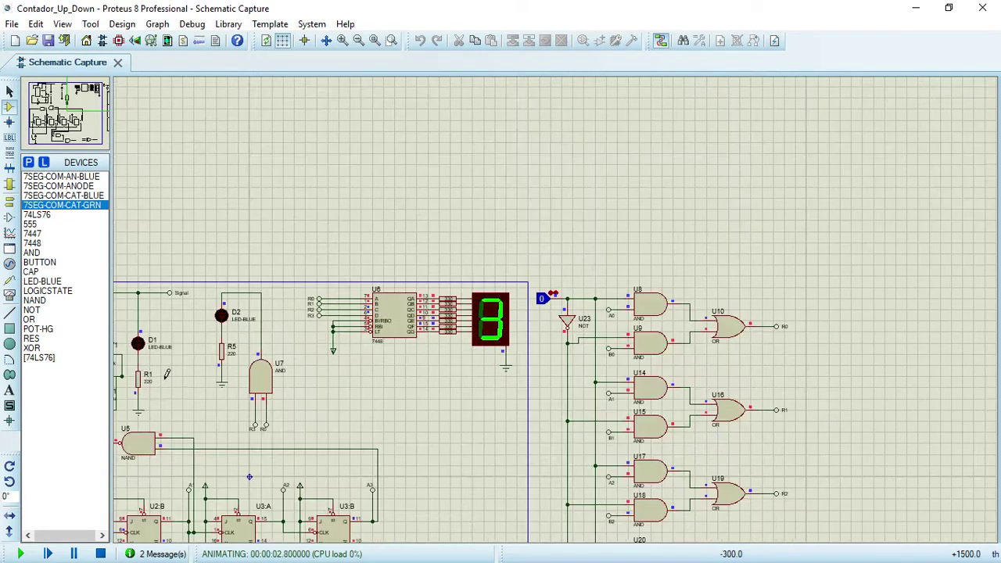
pyautogui.scroll(2, 608, 260)
pyautogui.moveTo(504, 281); pyautogui.dragTo(497, 304)
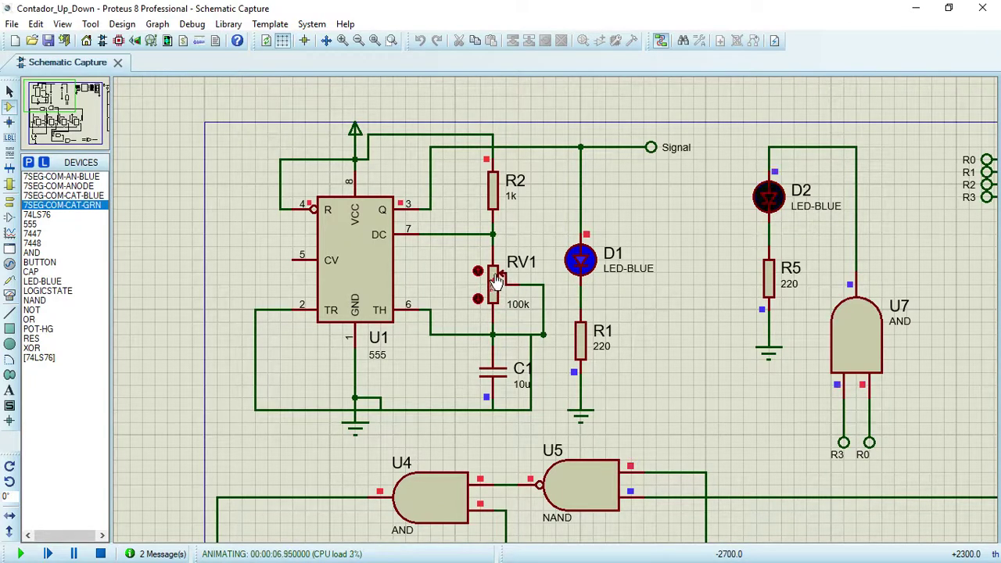
# Step: Watch the count on the green display and switch the up/down selector's logic state to 1
pyautogui.scroll(-1, 707, 299)
pyautogui.scroll(-2, 732, 293)
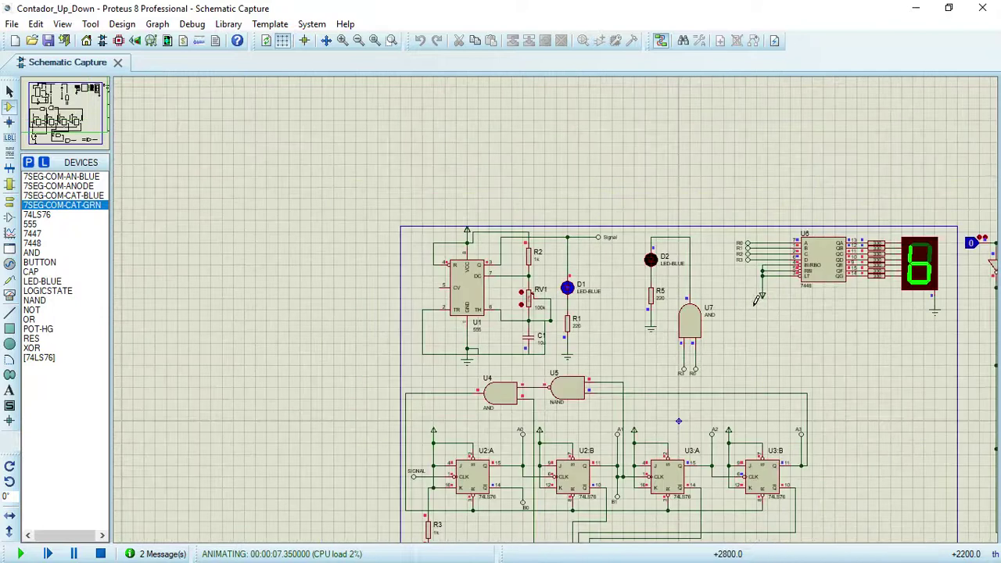
pyautogui.scroll(2, 768, 301)
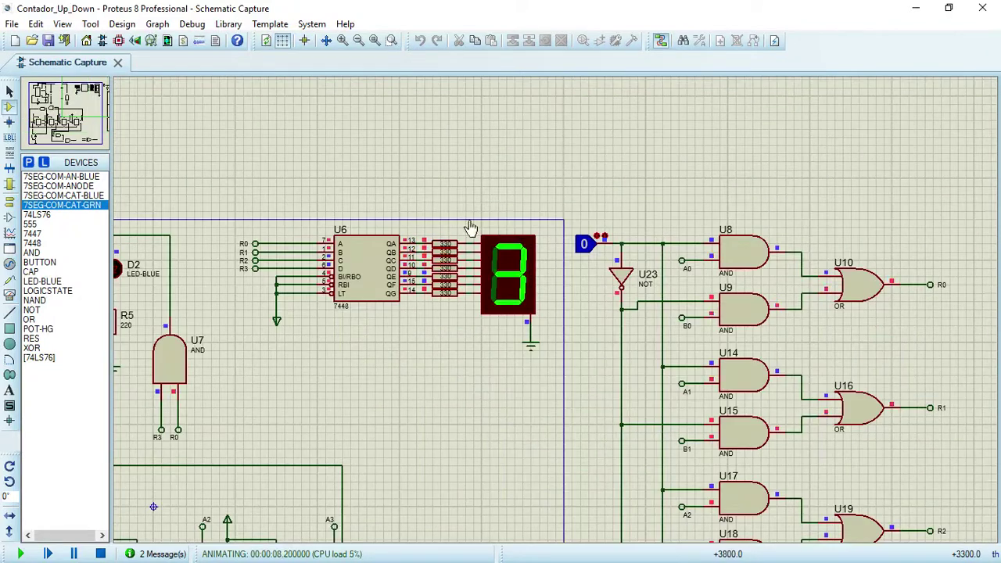
pyautogui.scroll(1, 548, 204)
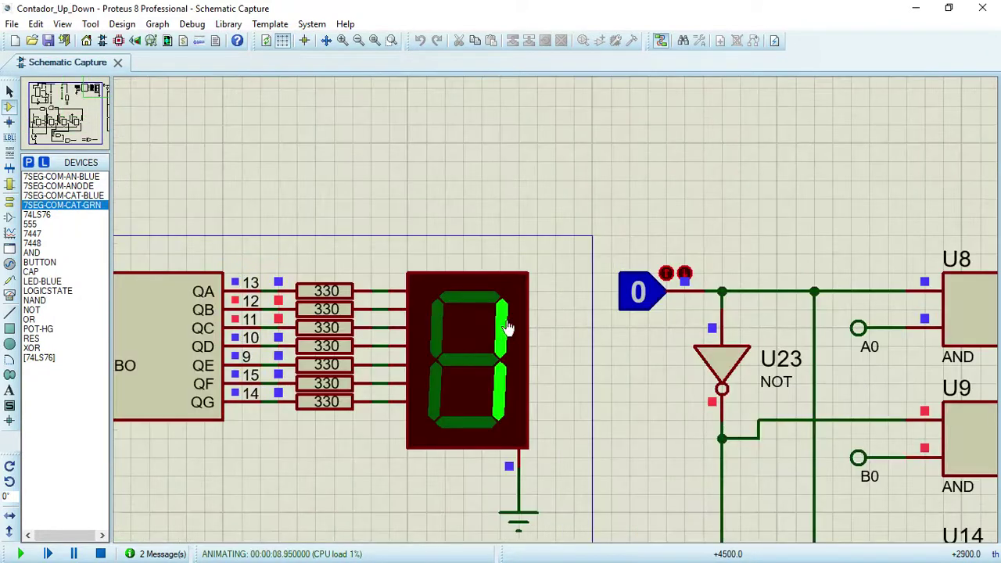
pyautogui.scroll(-1, 516, 363)
pyautogui.scroll(-1, 512, 344)
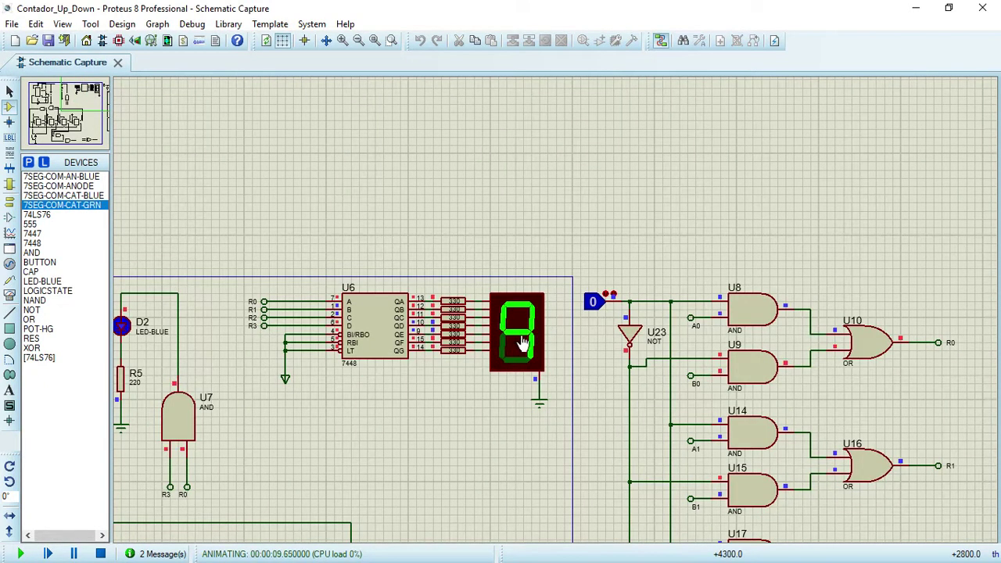
pyautogui.click(592, 302)
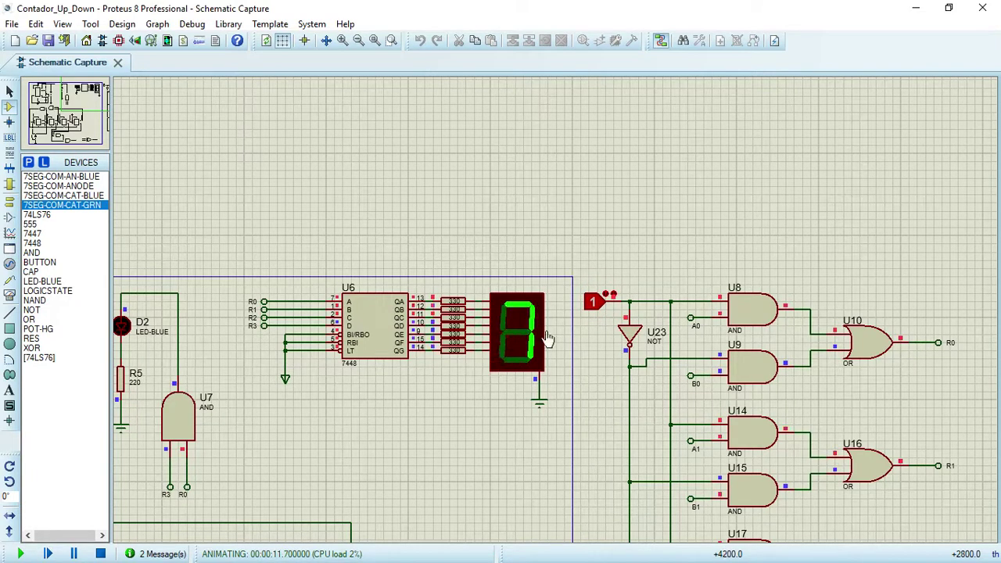
pyautogui.scroll(-2, 548, 338)
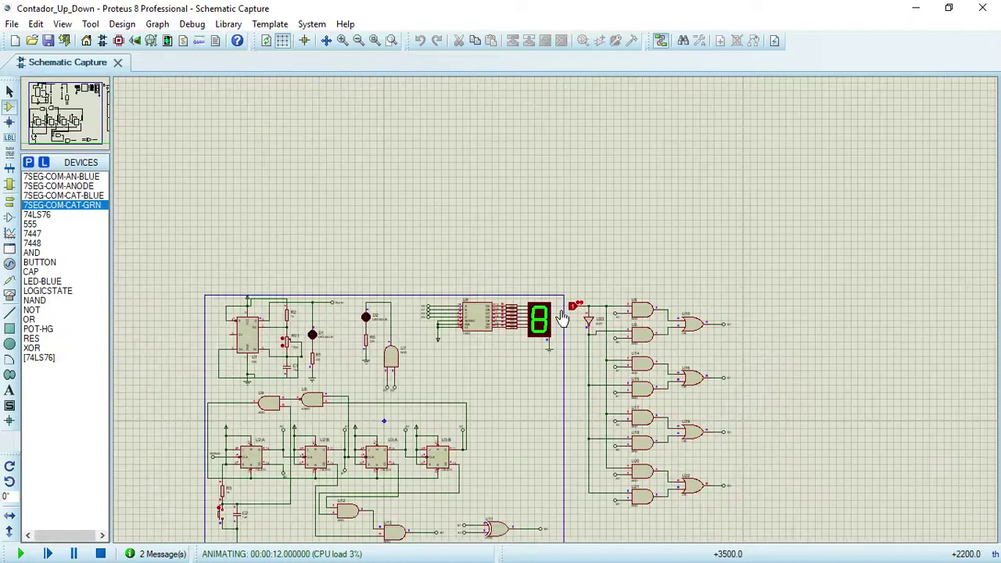
# Step: Reset the running counter with the push button below R3
pyautogui.scroll(3, 557, 304)
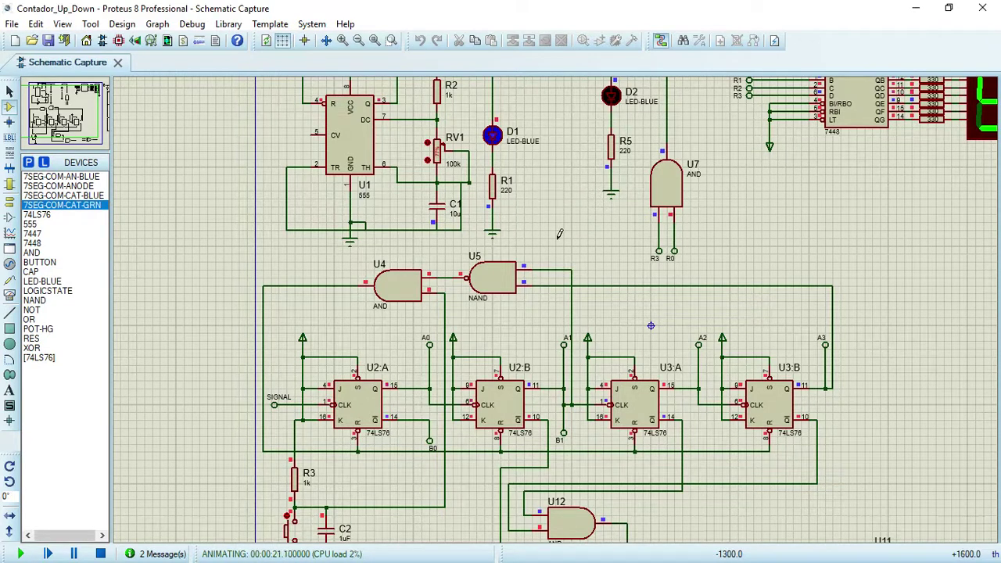
pyautogui.scroll(-2, 650, 325)
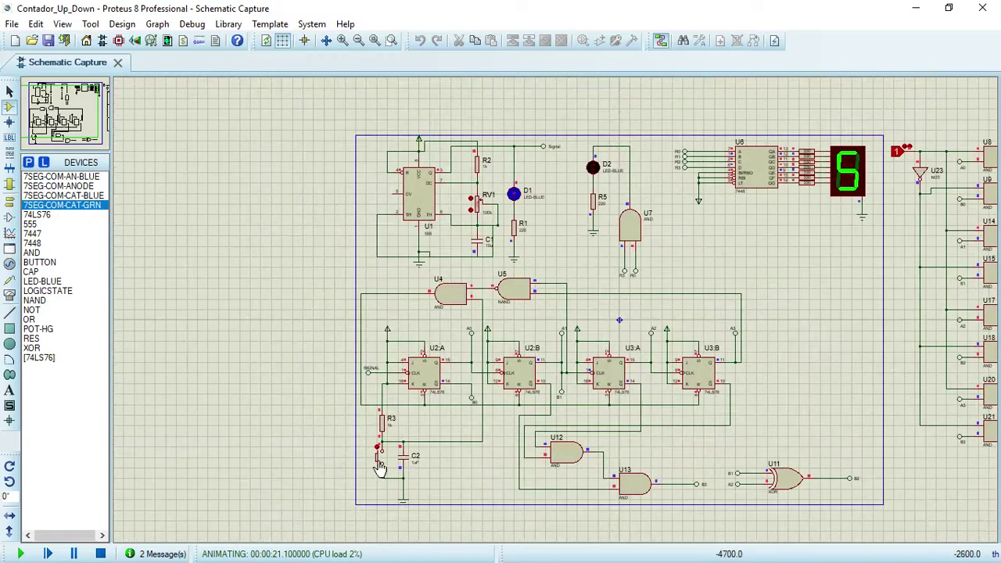
pyautogui.click(379, 460)
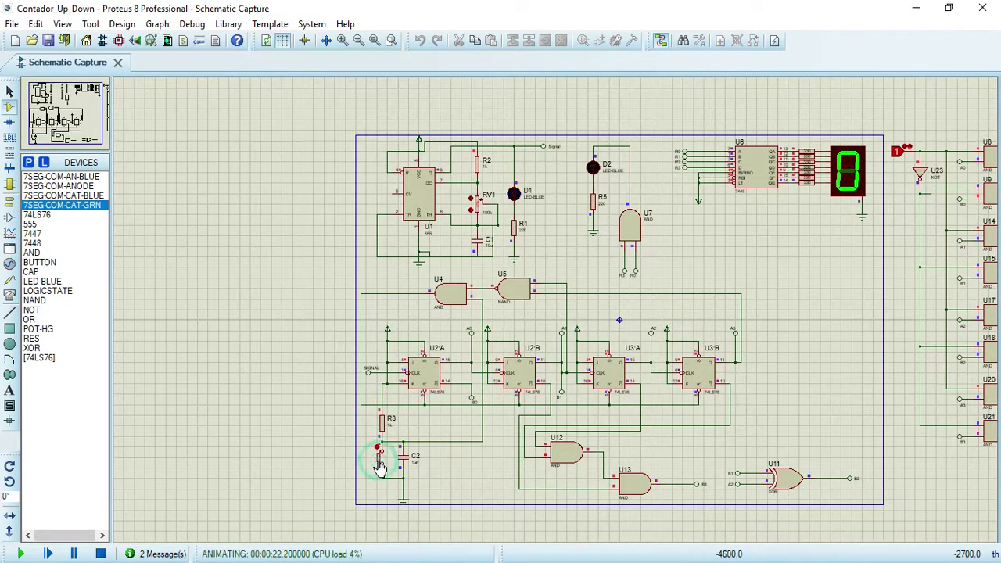
pyautogui.click(378, 461)
# Step: Operate the reset button beside C2 again and trace its signal through AND gate U4 to the flip-flops' reset line
pyautogui.scroll(1, 380, 449)
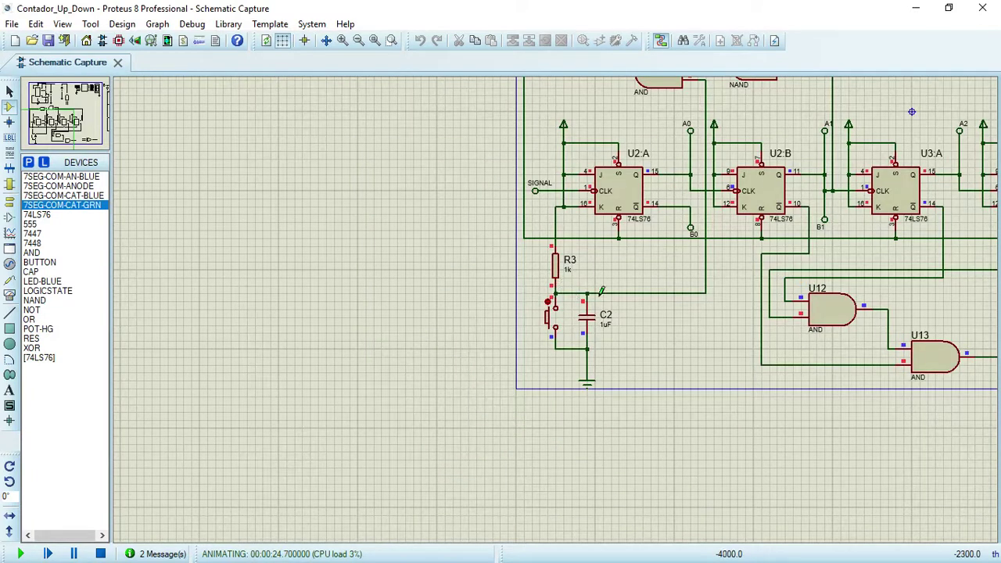
pyautogui.scroll(1, 746, 276)
pyautogui.scroll(-1, 519, 305)
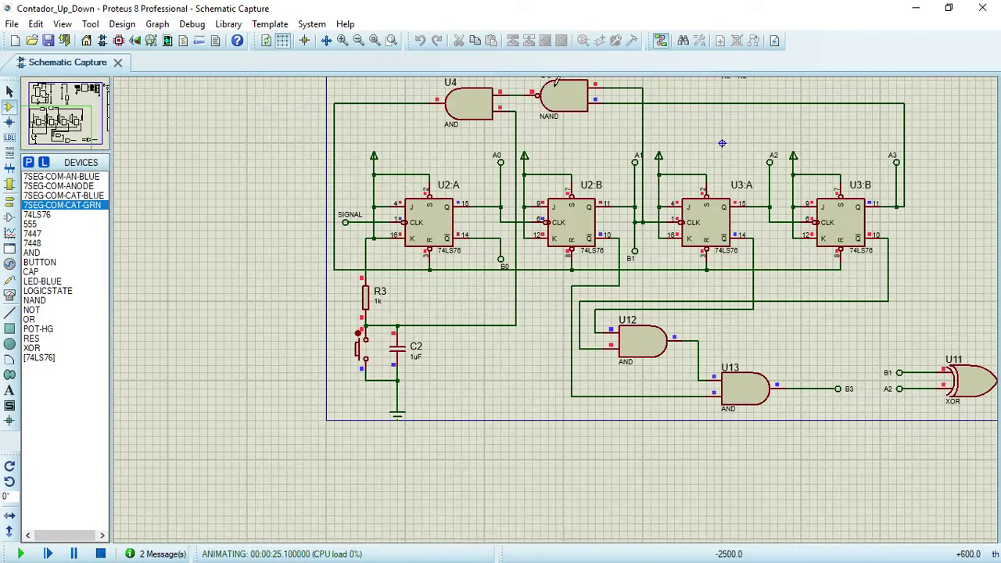
pyautogui.click(362, 356)
pyautogui.press('shift')
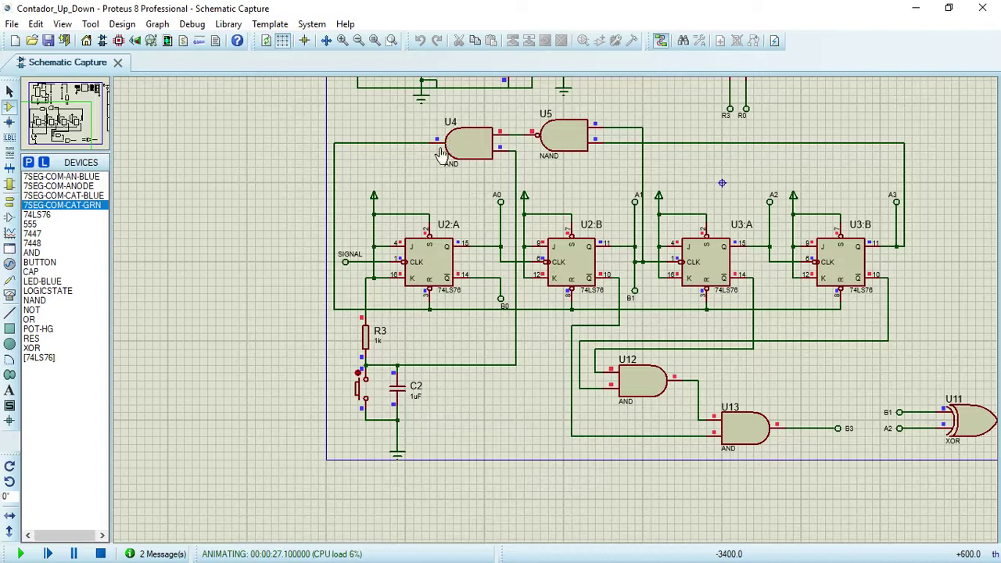
pyautogui.click(360, 385)
pyautogui.click(360, 385)
# Step: Examine the count on the display together with the flip-flops and selector gates while the simulation runs
pyautogui.scroll(-3, 811, 297)
pyautogui.scroll(3, 811, 298)
pyautogui.scroll(-3, 601, 275)
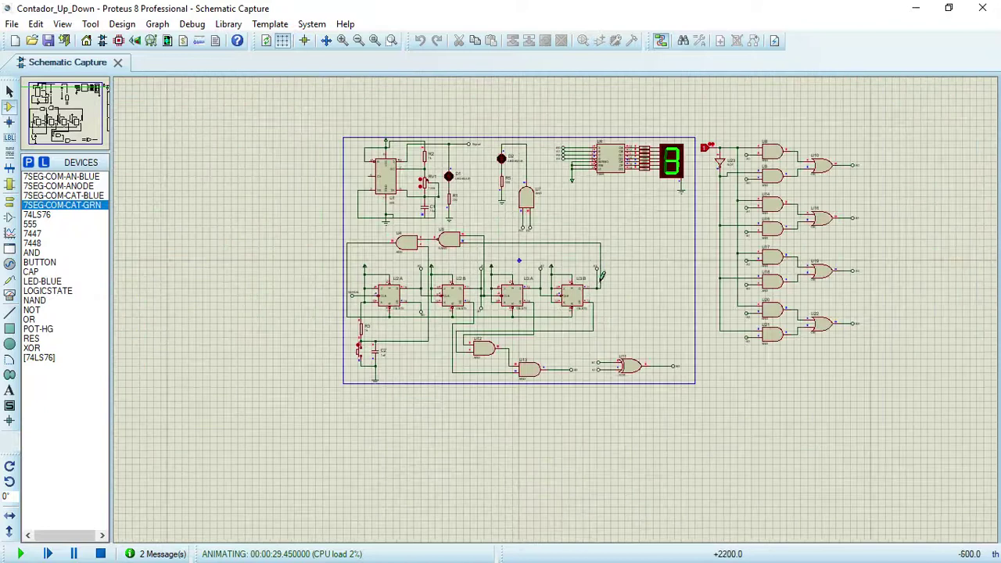
pyautogui.scroll(2, 557, 304)
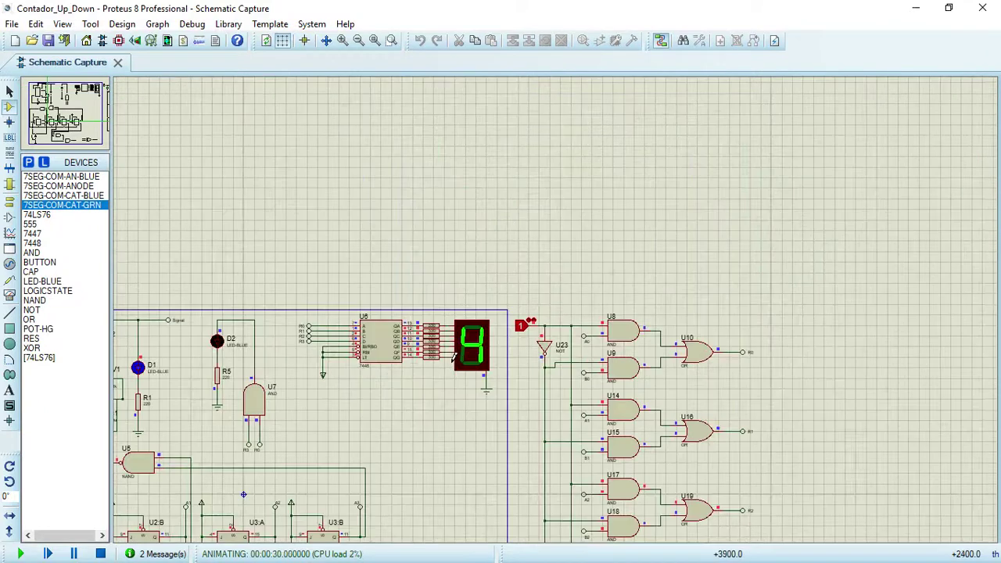
pyautogui.scroll(-1, 454, 357)
pyautogui.scroll(-1, 557, 304)
pyautogui.scroll(1, 557, 304)
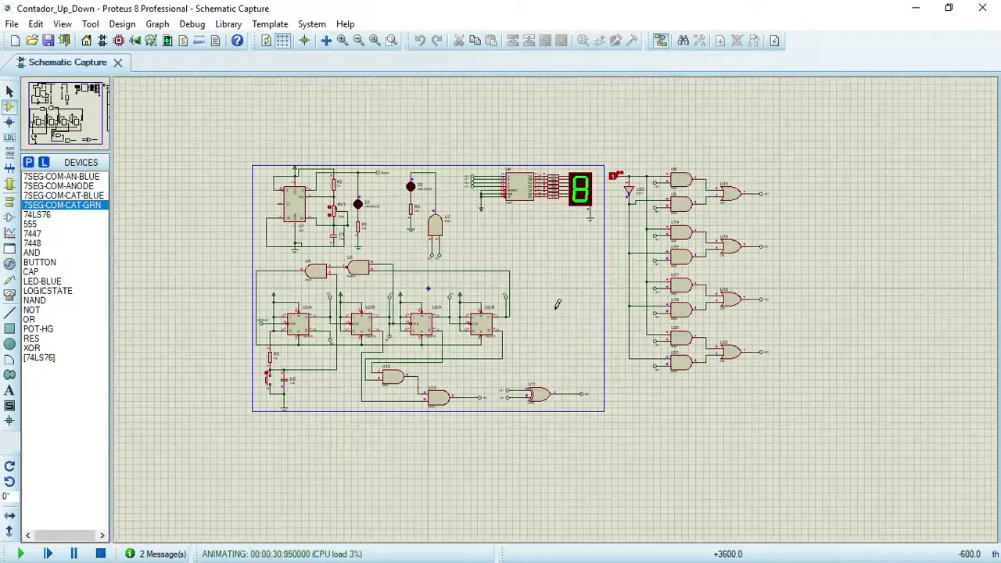
pyautogui.scroll(1, 557, 305)
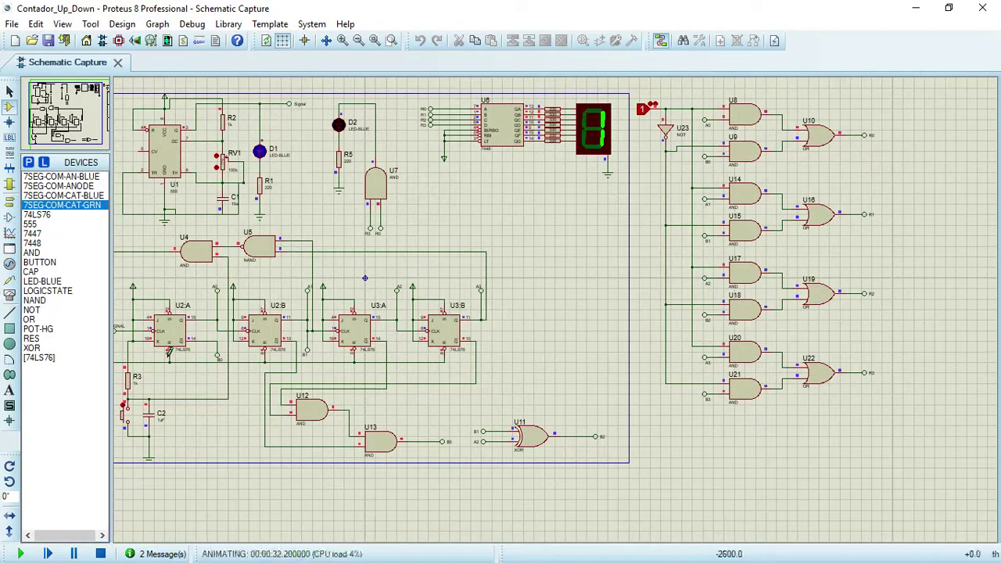